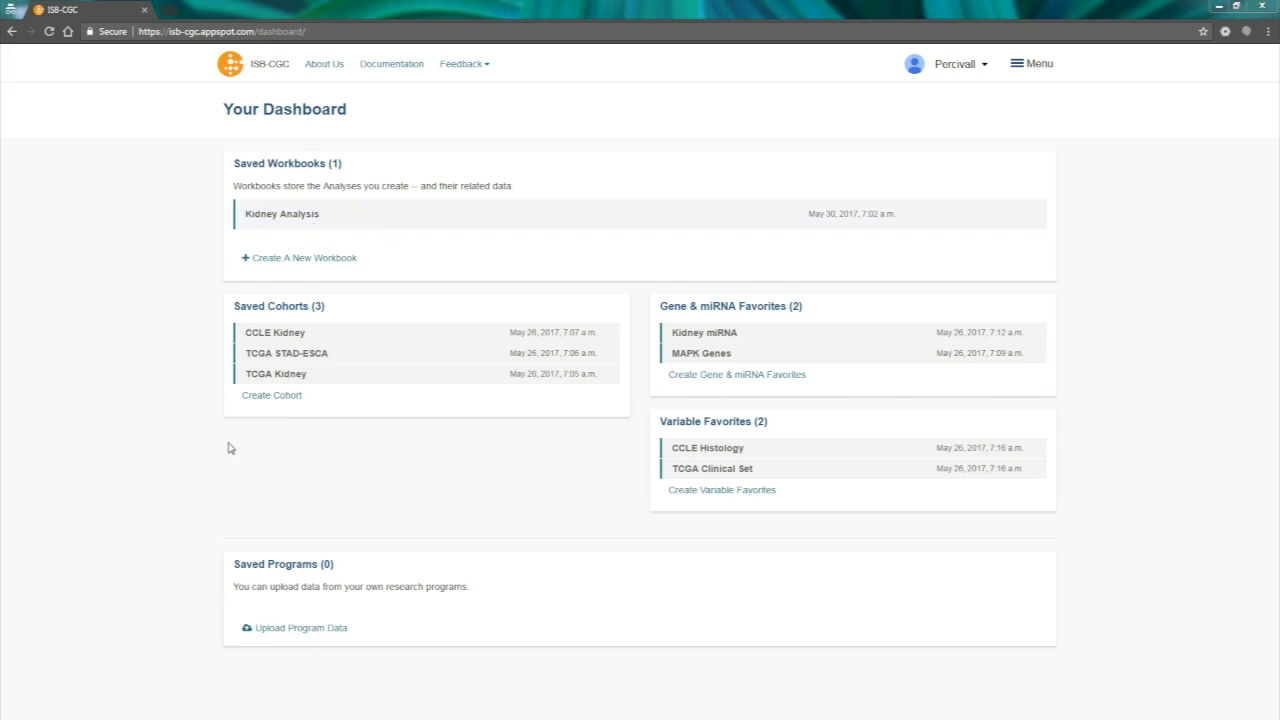
Step: Start a new cohort and choose TP53 as the gene for the TCGA gene mutation status filter
{"action": "left_click", "coordinate": [280, 399]}
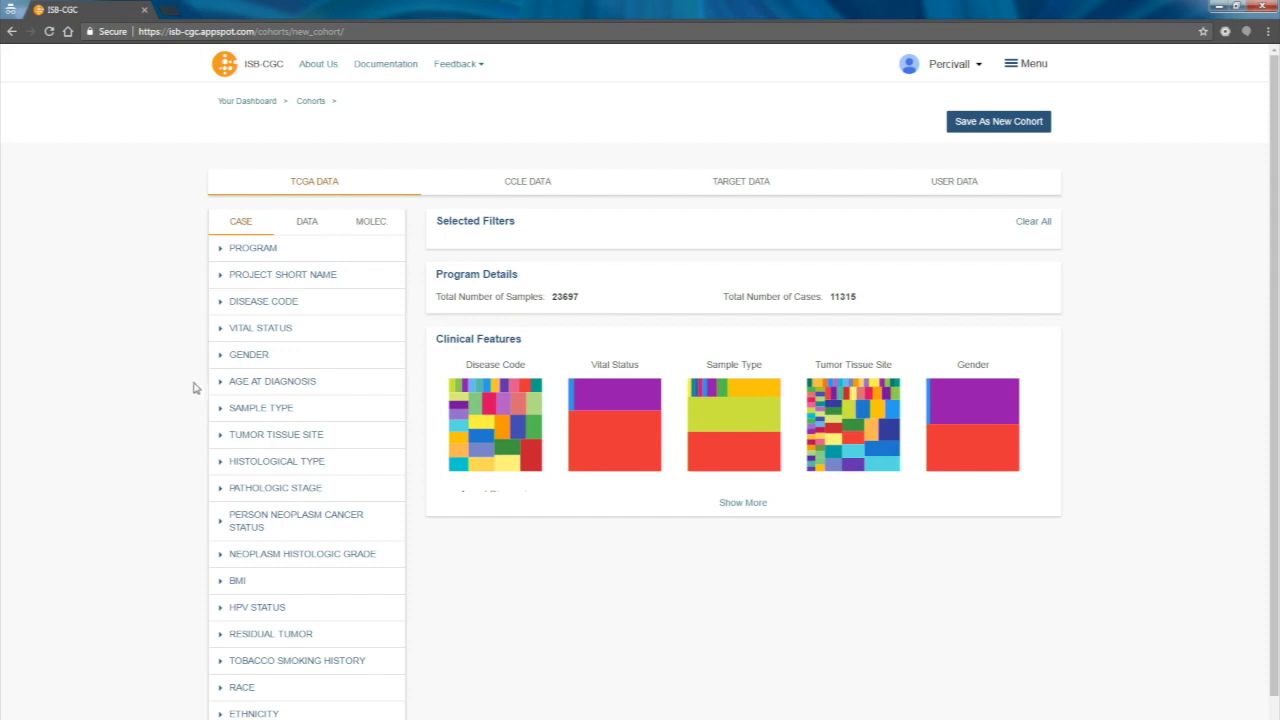
{"action": "left_click", "coordinate": [319, 228]}
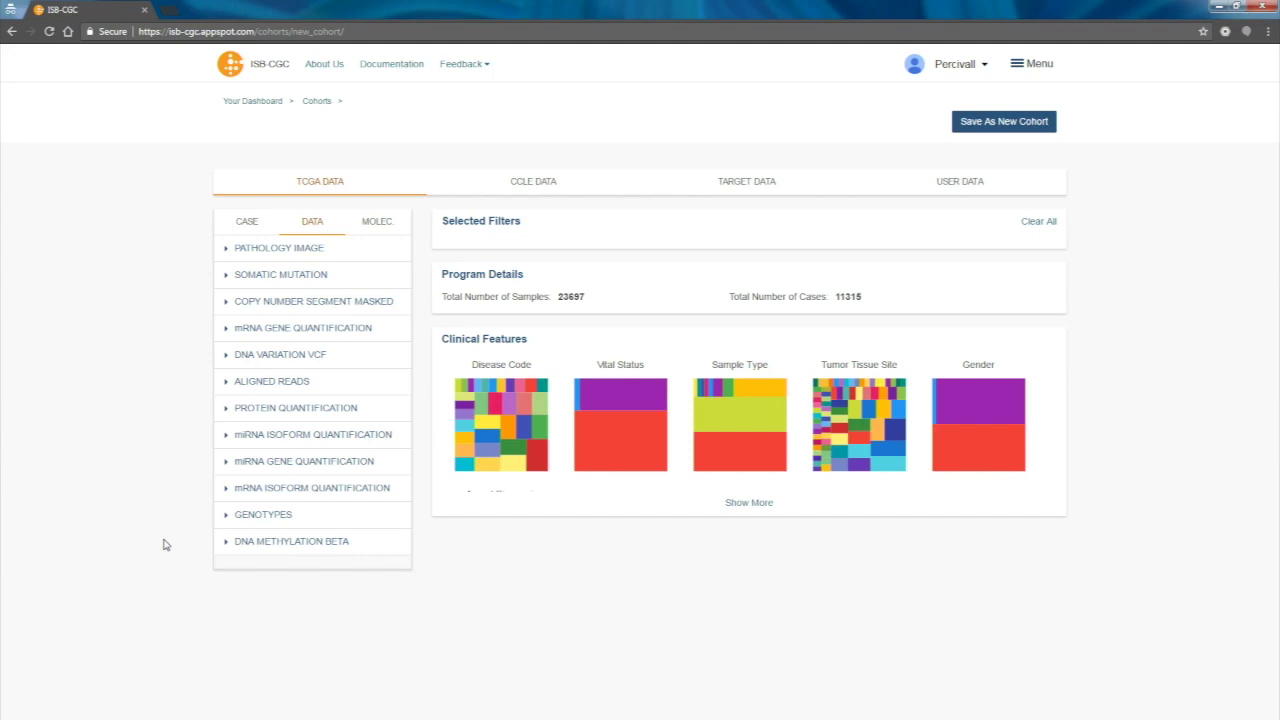
{"action": "left_click", "coordinate": [381, 223]}
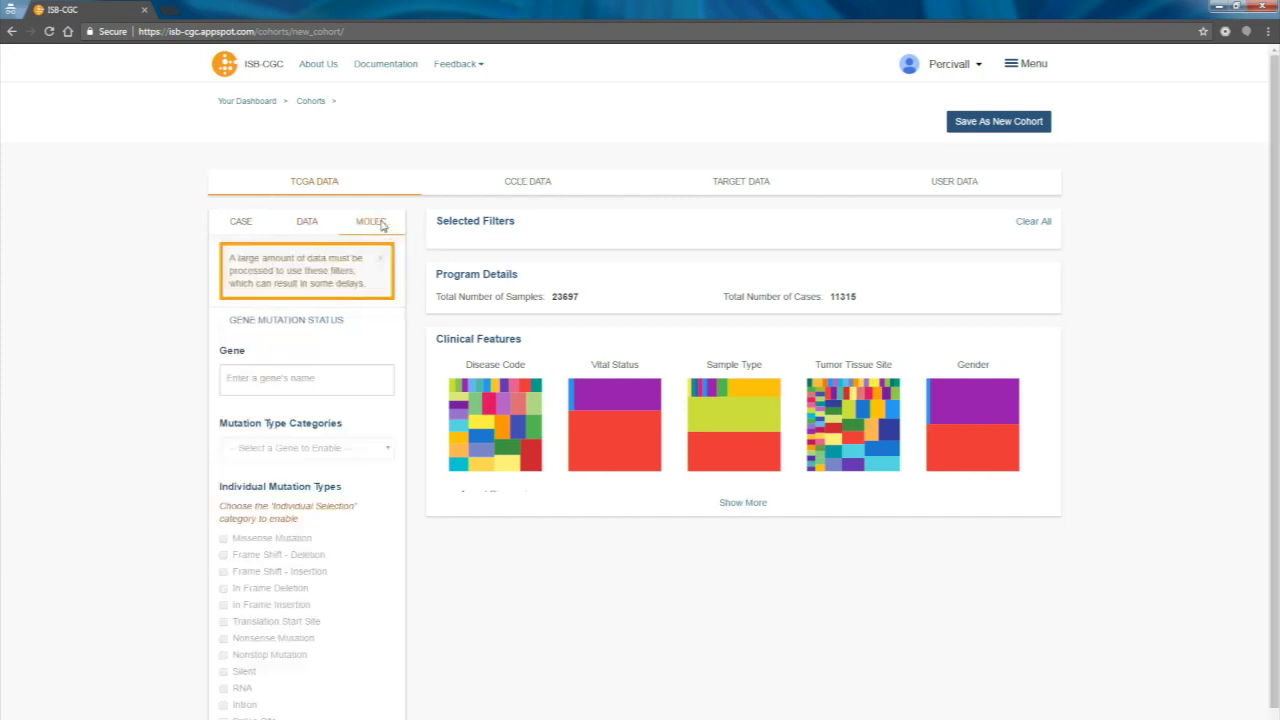
{"action": "left_click", "coordinate": [286, 380]}
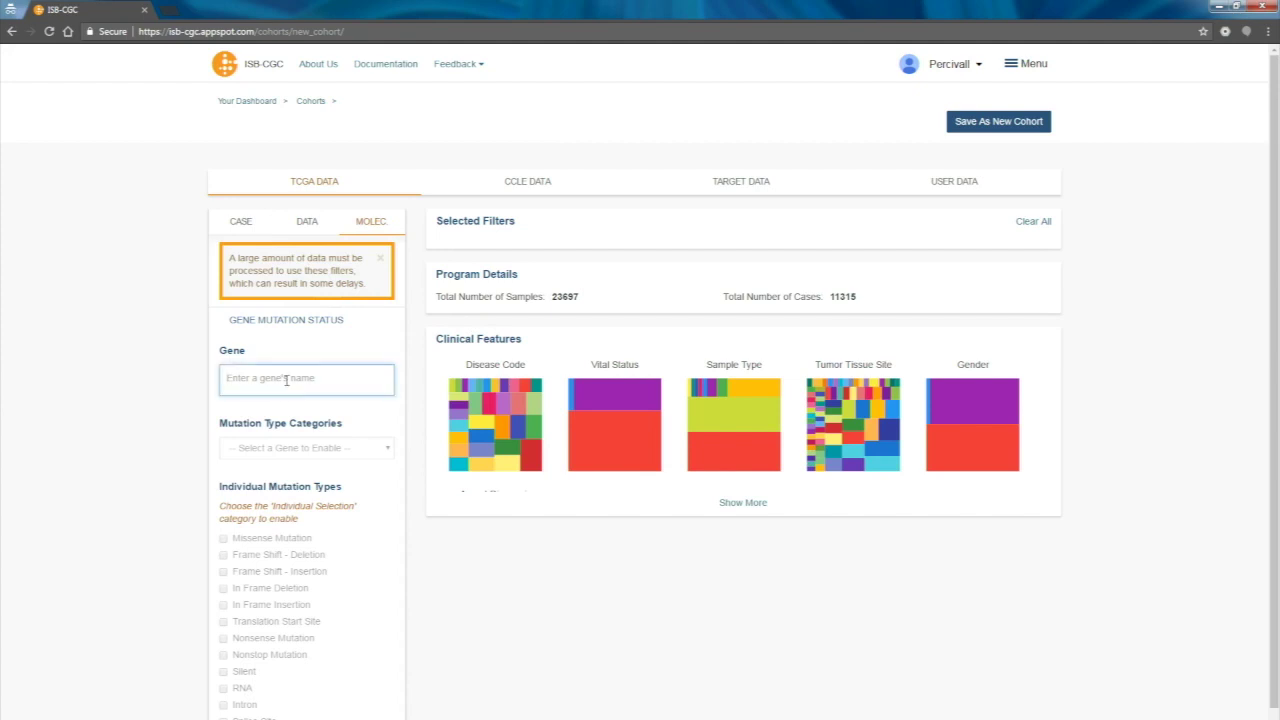
{"action": "type", "text": "TP53"}
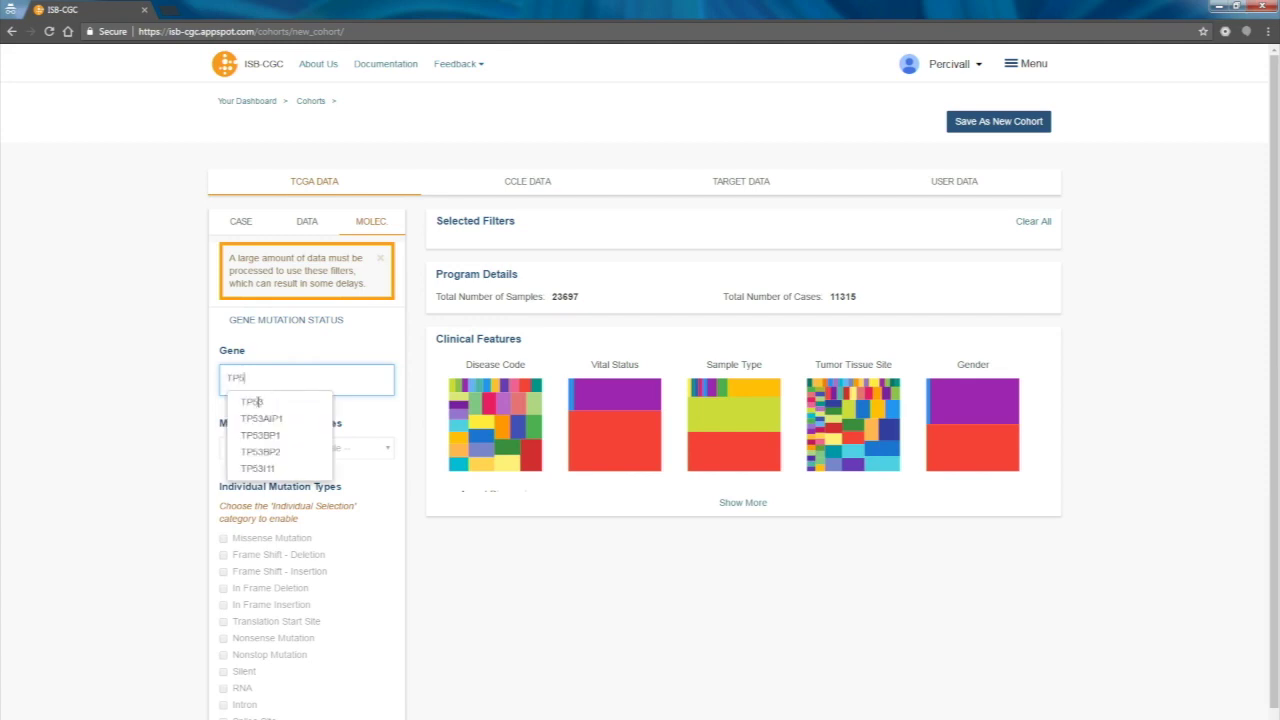
{"action": "left_click", "coordinate": [256, 401]}
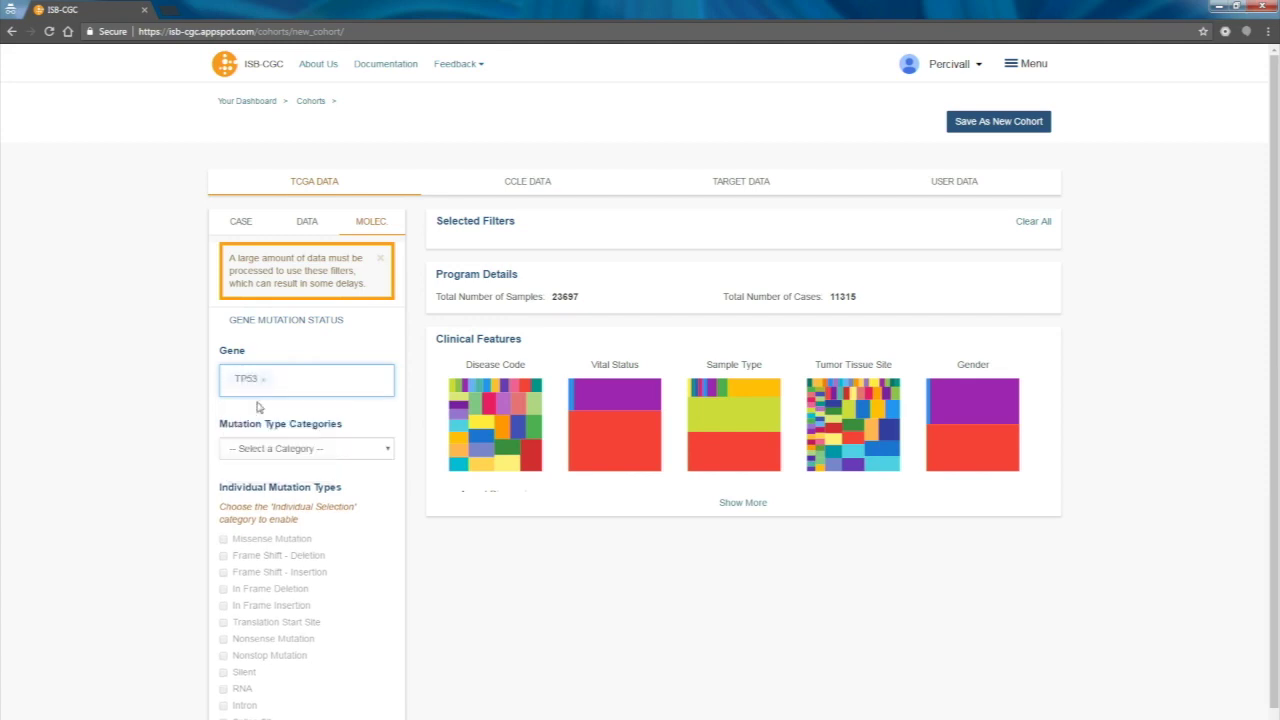
Step: Set the mutation type category to Individual Selection and include only Missense Mutation for TP53
{"action": "left_click", "coordinate": [290, 452]}
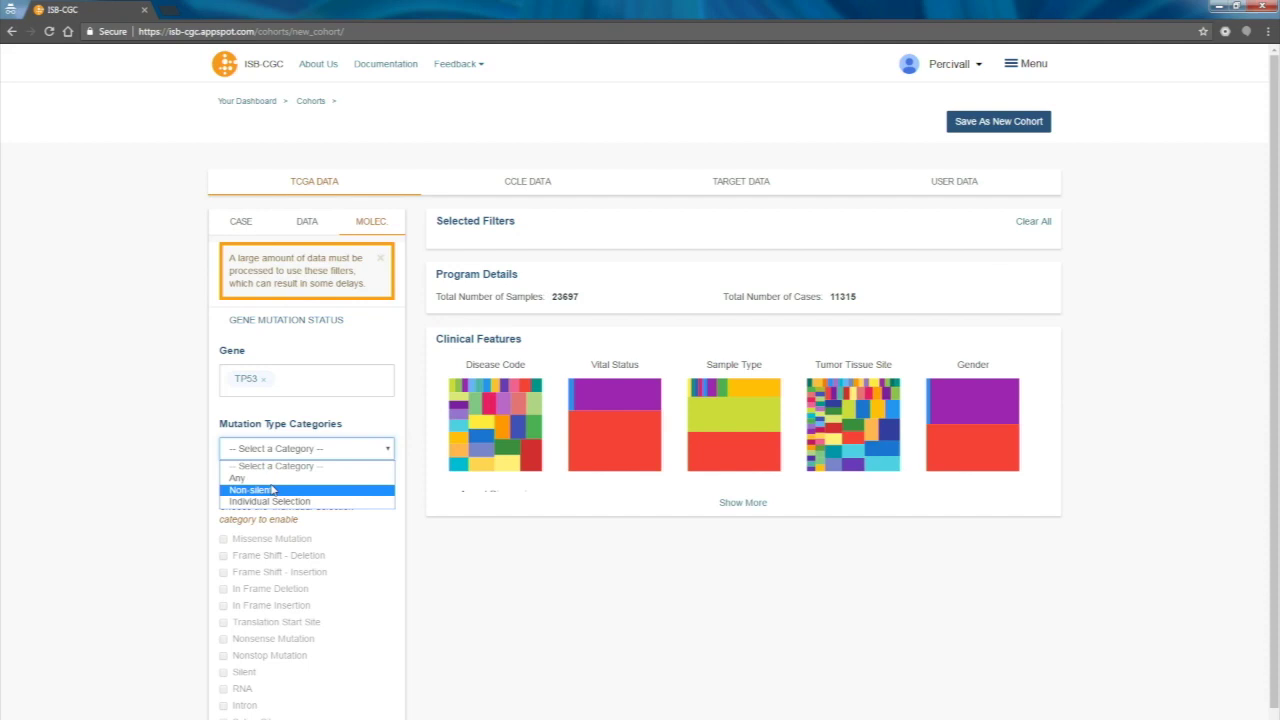
{"action": "left_click", "coordinate": [289, 502]}
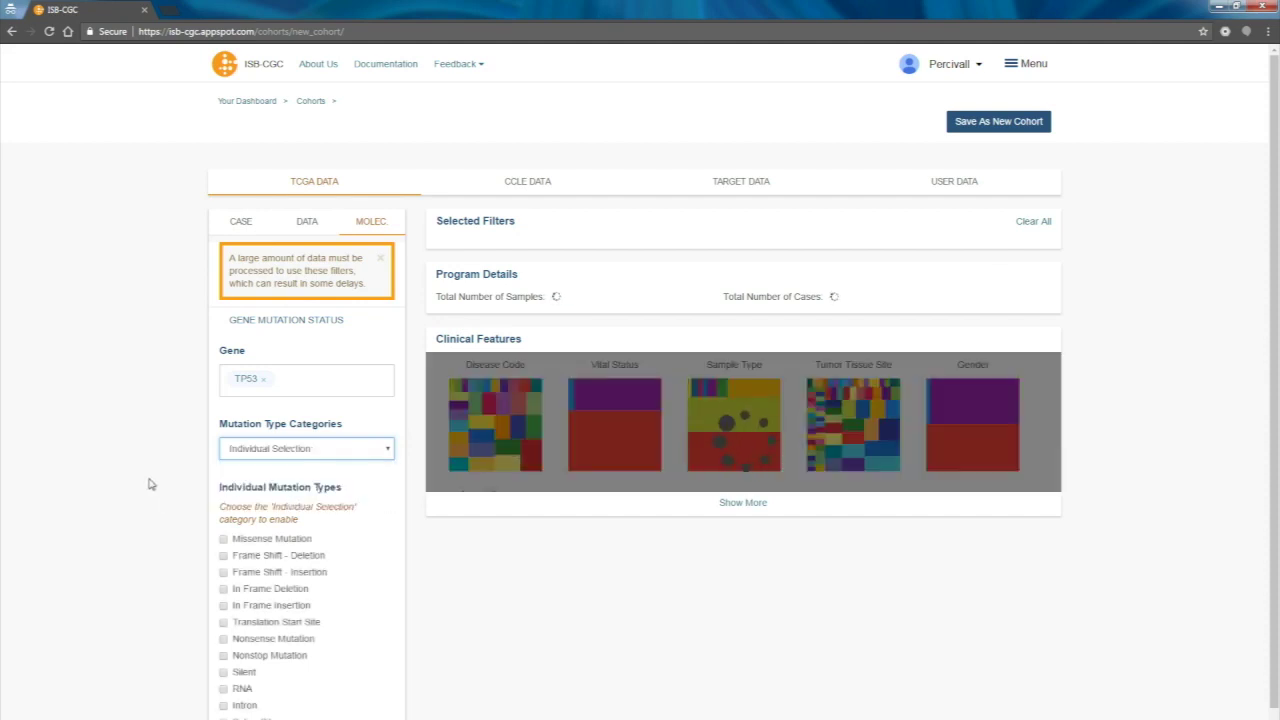
{"action": "scroll", "coordinate": [150, 484], "scroll_direction": "down", "scroll_amount": 1}
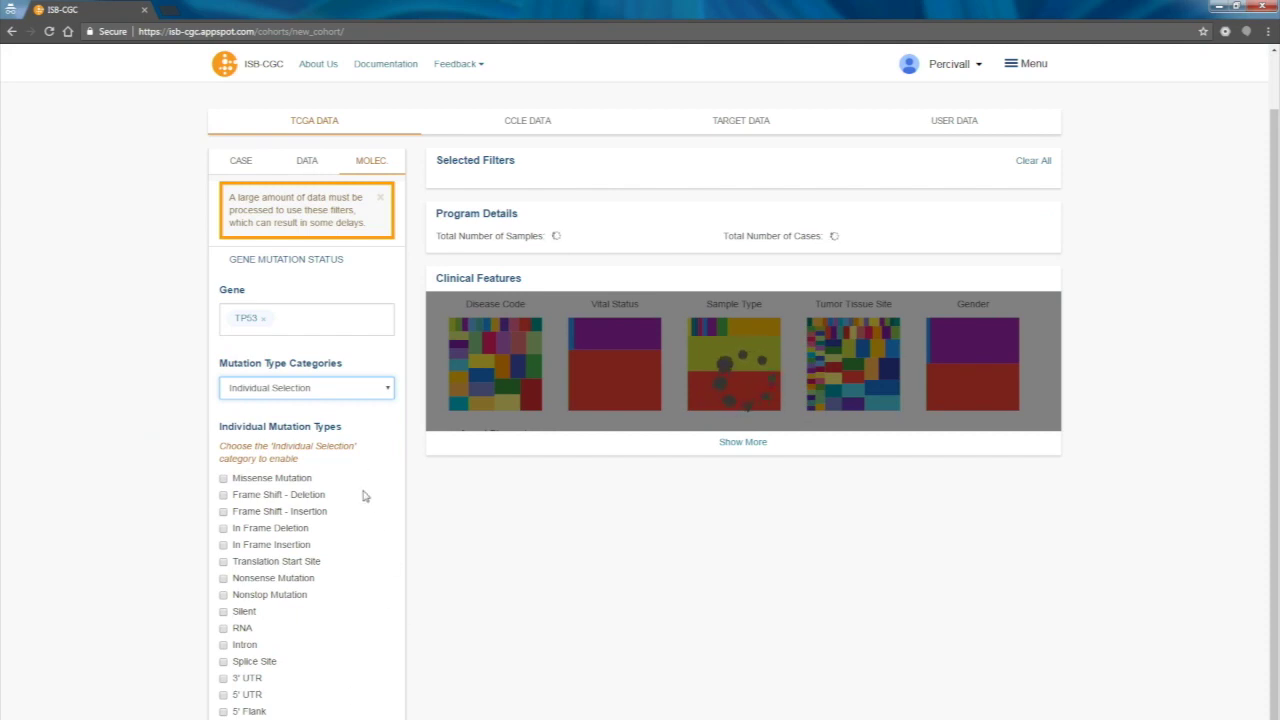
{"action": "left_click", "coordinate": [223, 479]}
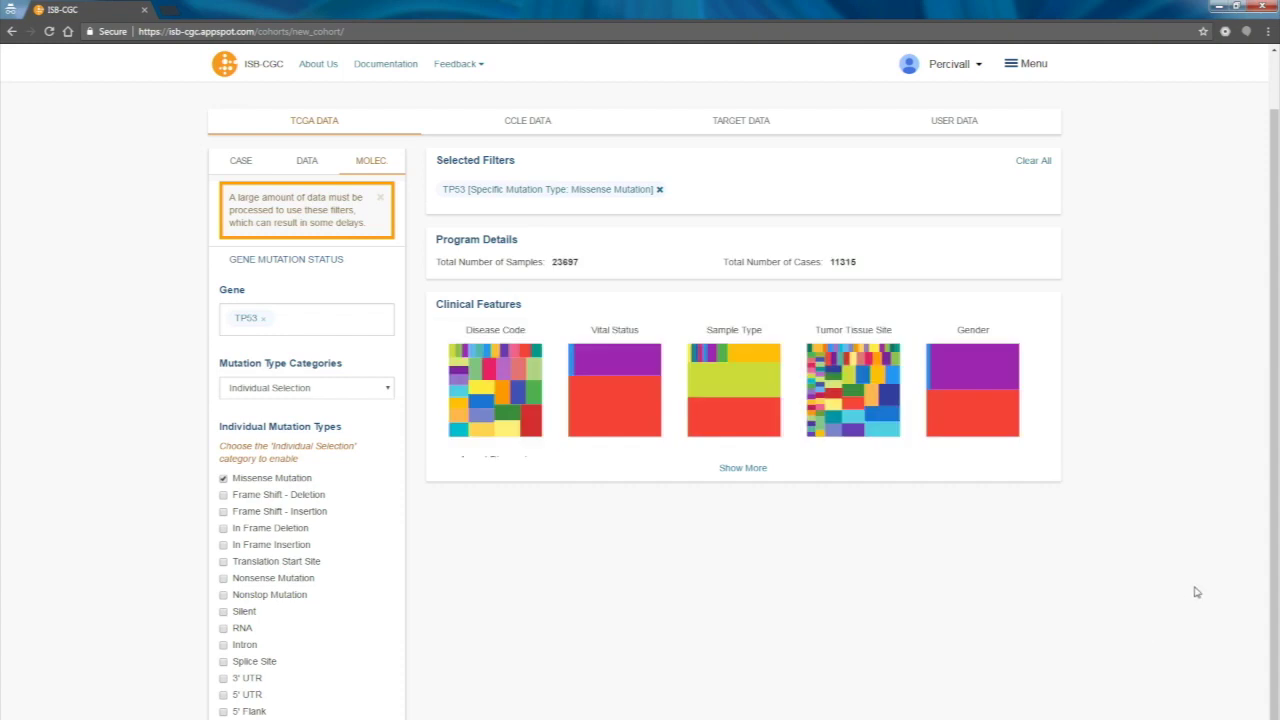
Step: Save the filtered selection as a new cohort named "TP53 TCGA Mutations"
{"action": "scroll", "coordinate": [1197, 592], "scroll_direction": "up", "scroll_amount": 1}
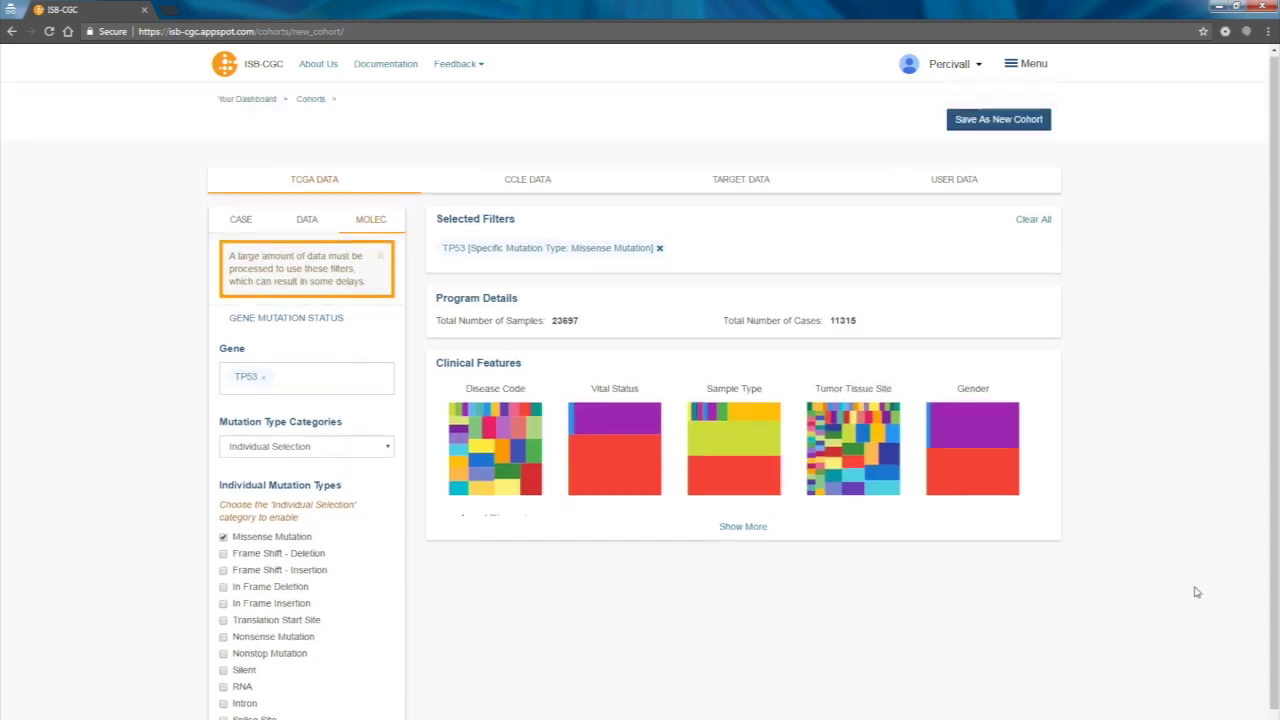
{"action": "left_click", "coordinate": [992, 128]}
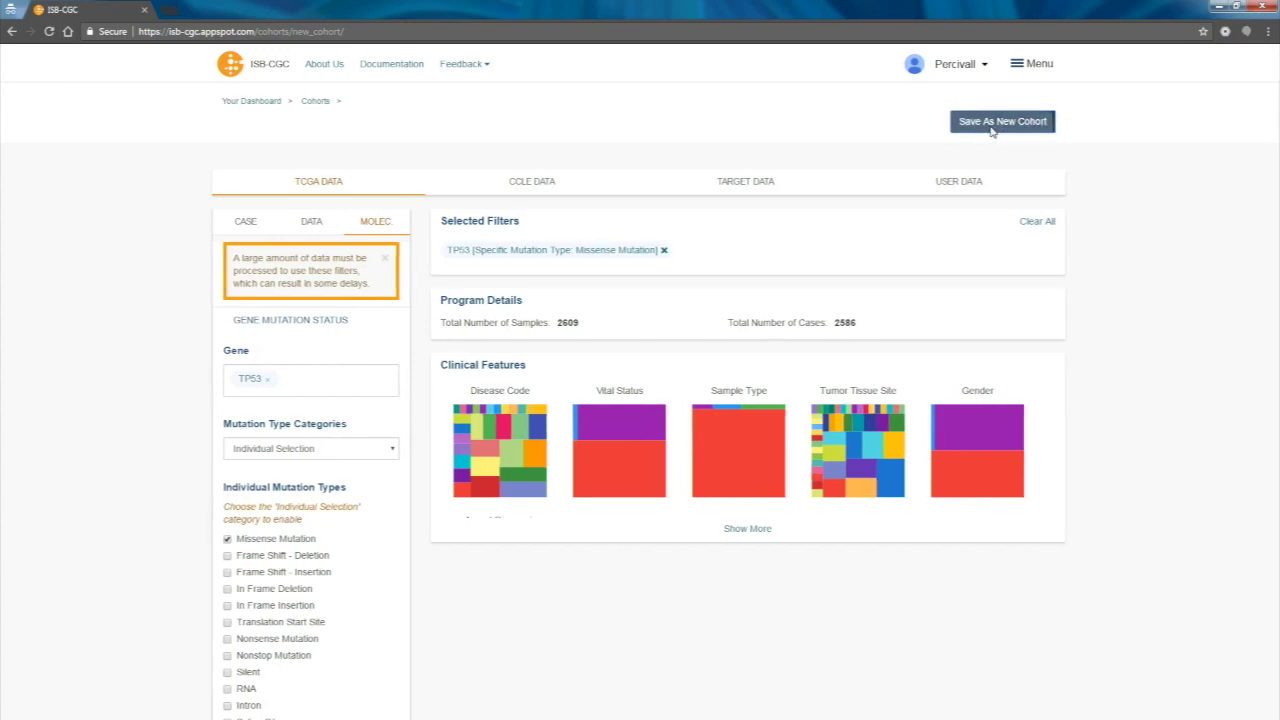
{"action": "left_click", "coordinate": [467, 136]}
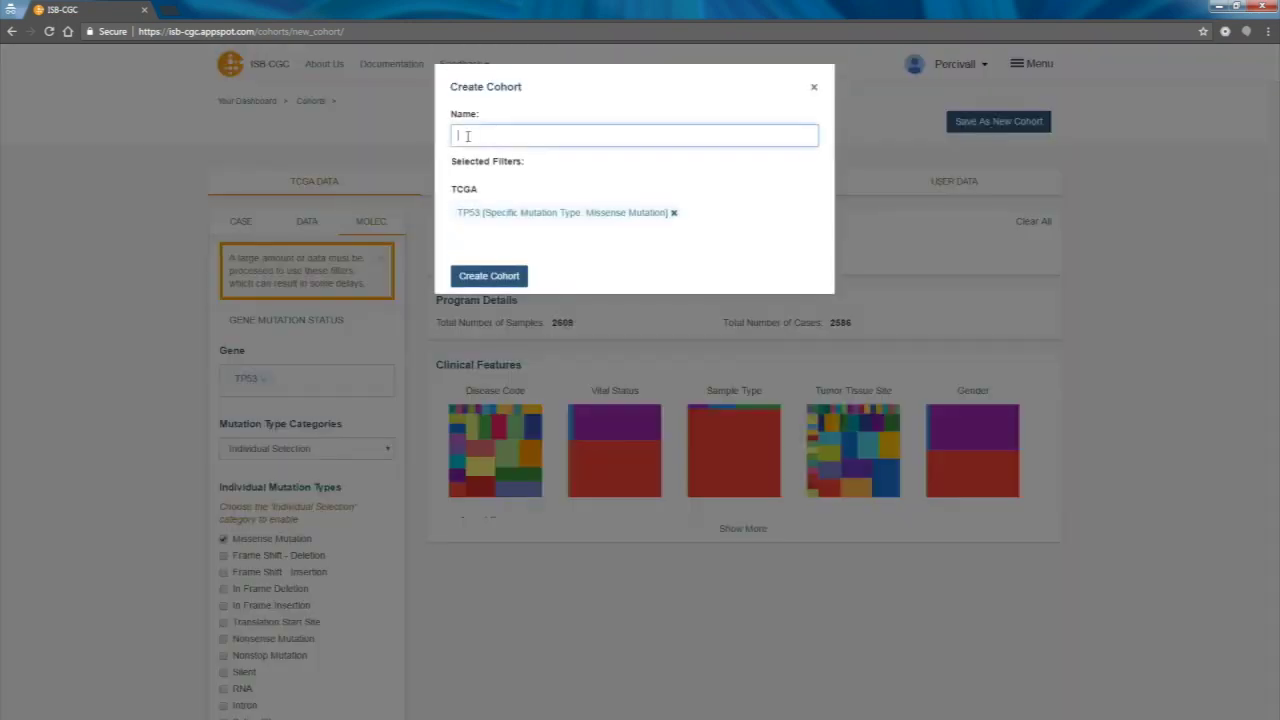
{"action": "type", "text": "TP53 TCGA Mutations"}
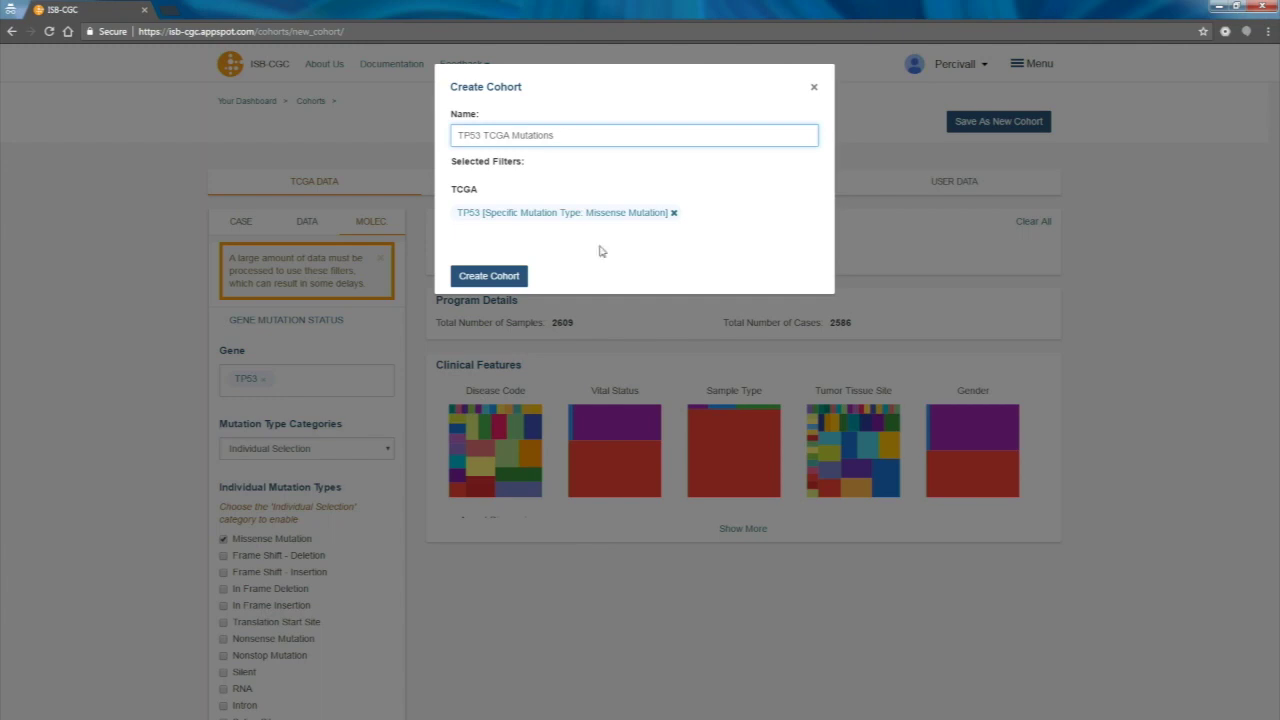
{"action": "left_click", "coordinate": [471, 278]}
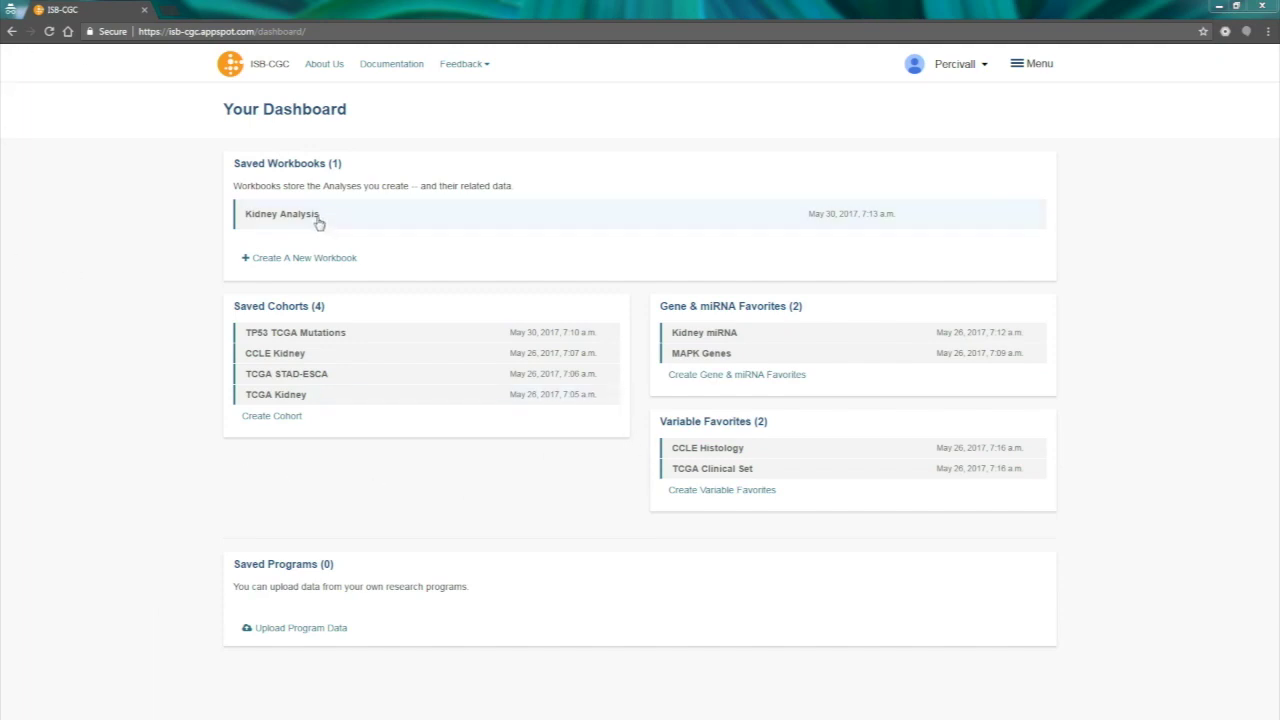
Step: Open the Kidney Analysis workbook, then browse the overview of all available analyses
{"action": "left_click", "coordinate": [282, 214]}
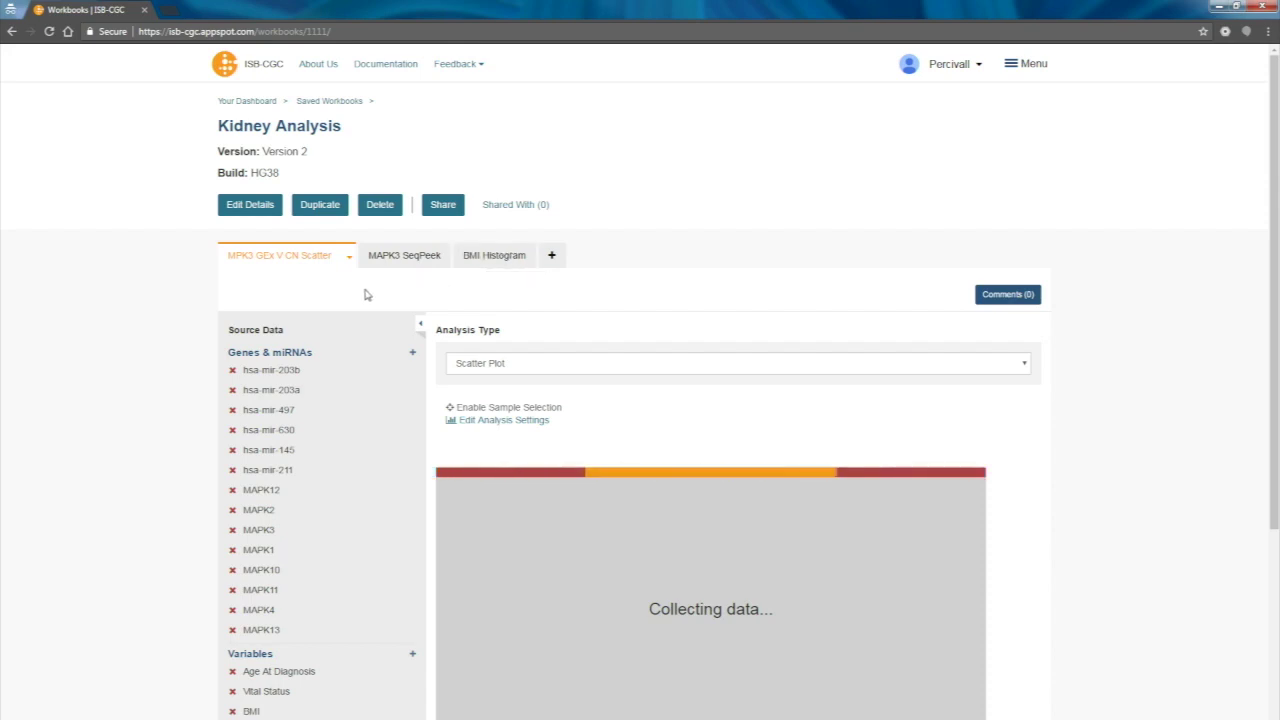
{"action": "left_click", "coordinate": [1013, 65]}
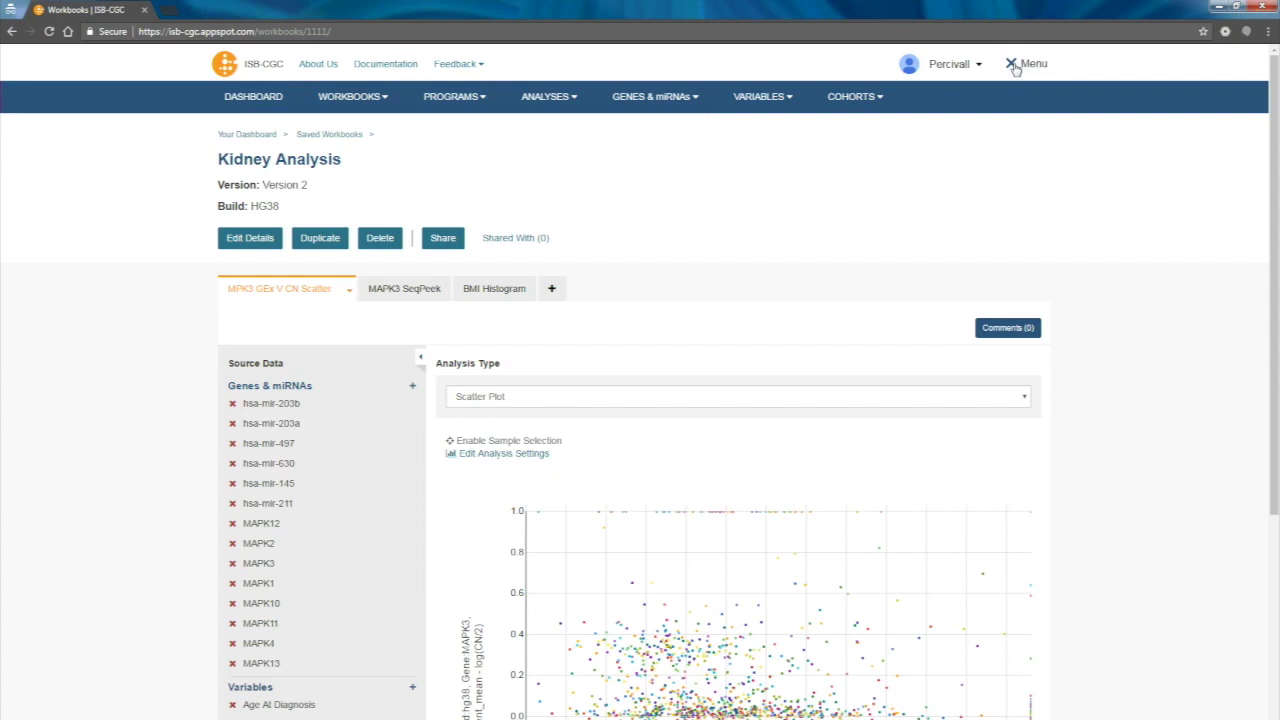
{"action": "left_click", "coordinate": [552, 102]}
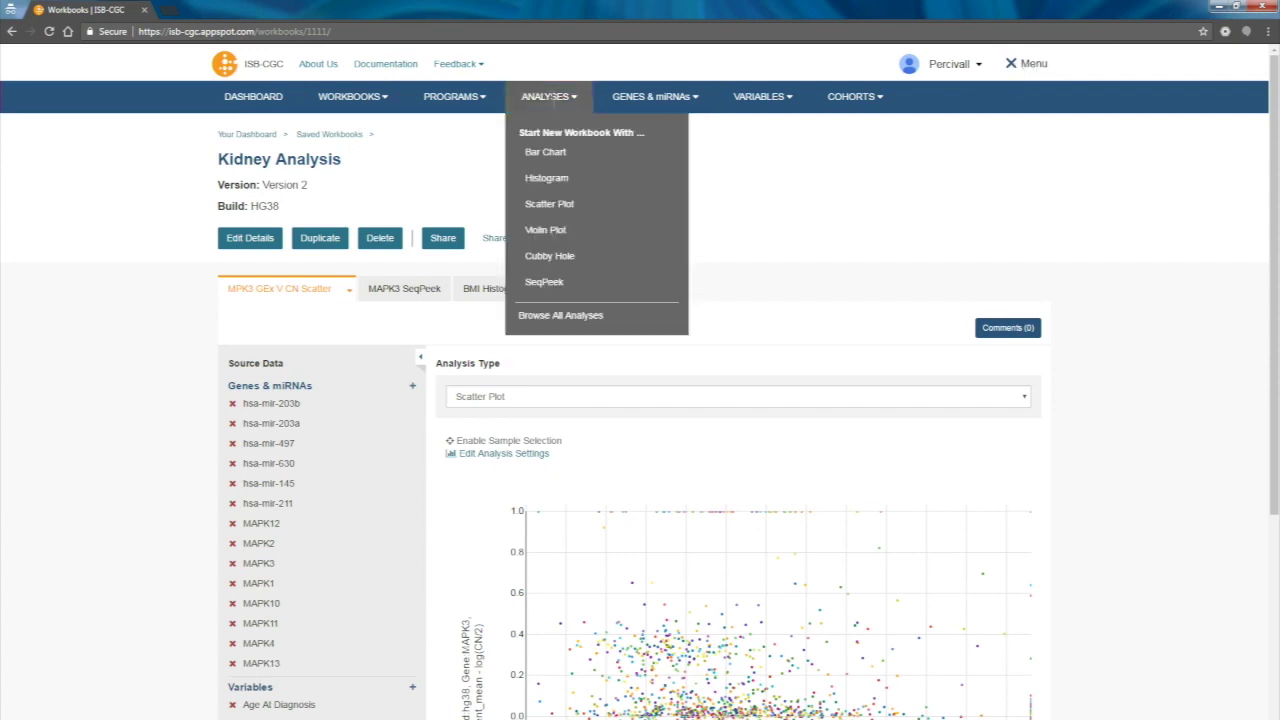
{"action": "left_click", "coordinate": [561, 318]}
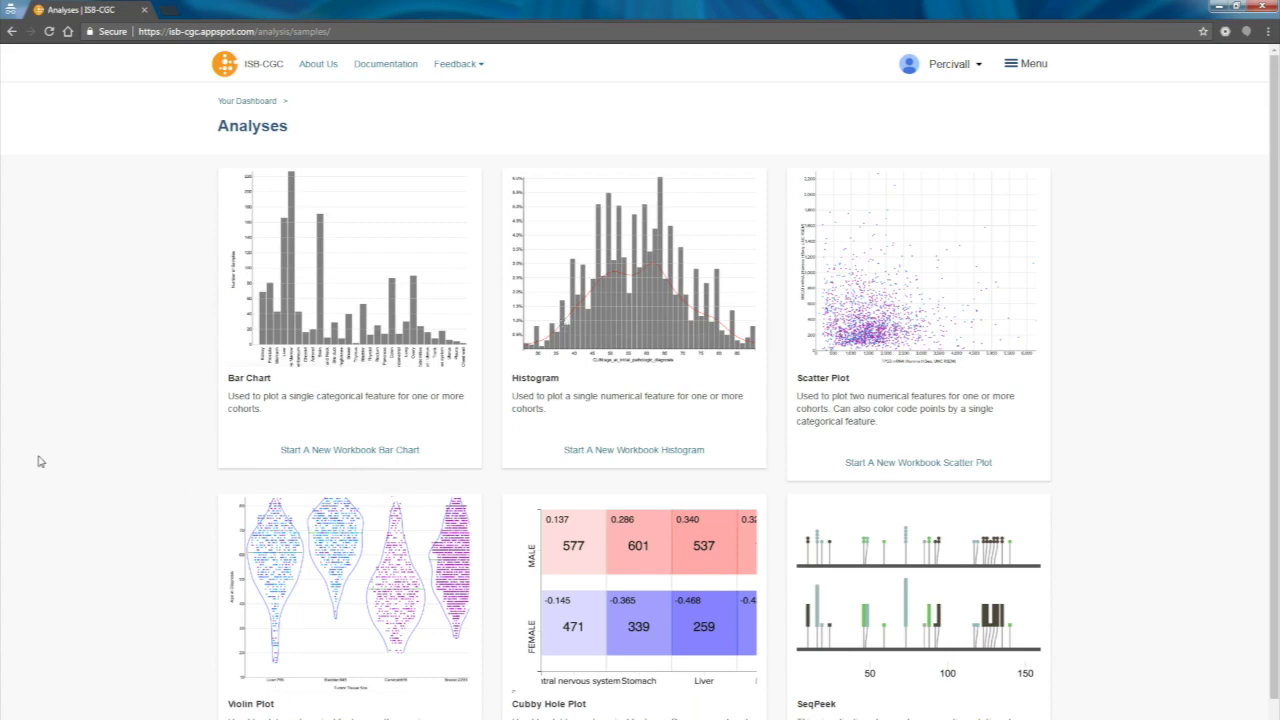
{"action": "scroll", "coordinate": [40, 461], "scroll_direction": "down", "scroll_amount": 1}
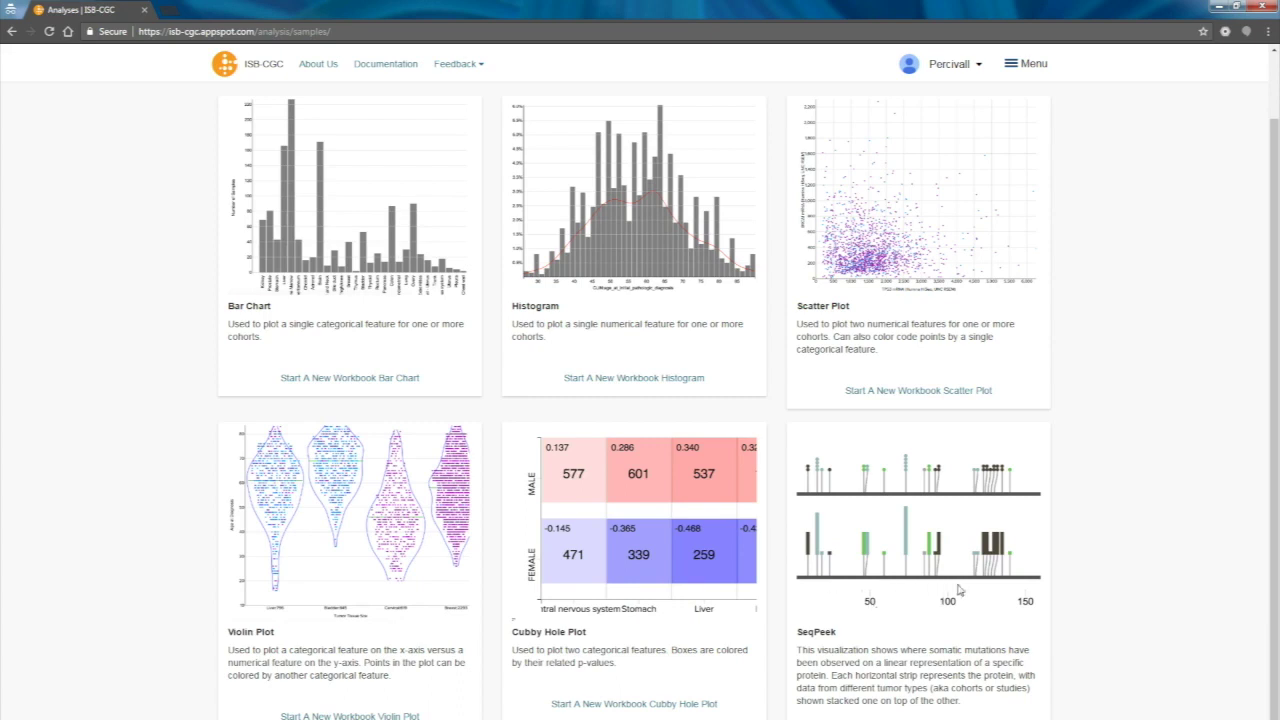
{"action": "scroll", "coordinate": [958, 590], "scroll_direction": "up", "scroll_amount": 1}
Step: Reopen the Kidney Analysis workbook from the dashboard and review its analysis types and scatter plot settings
{"action": "left_click", "coordinate": [262, 103]}
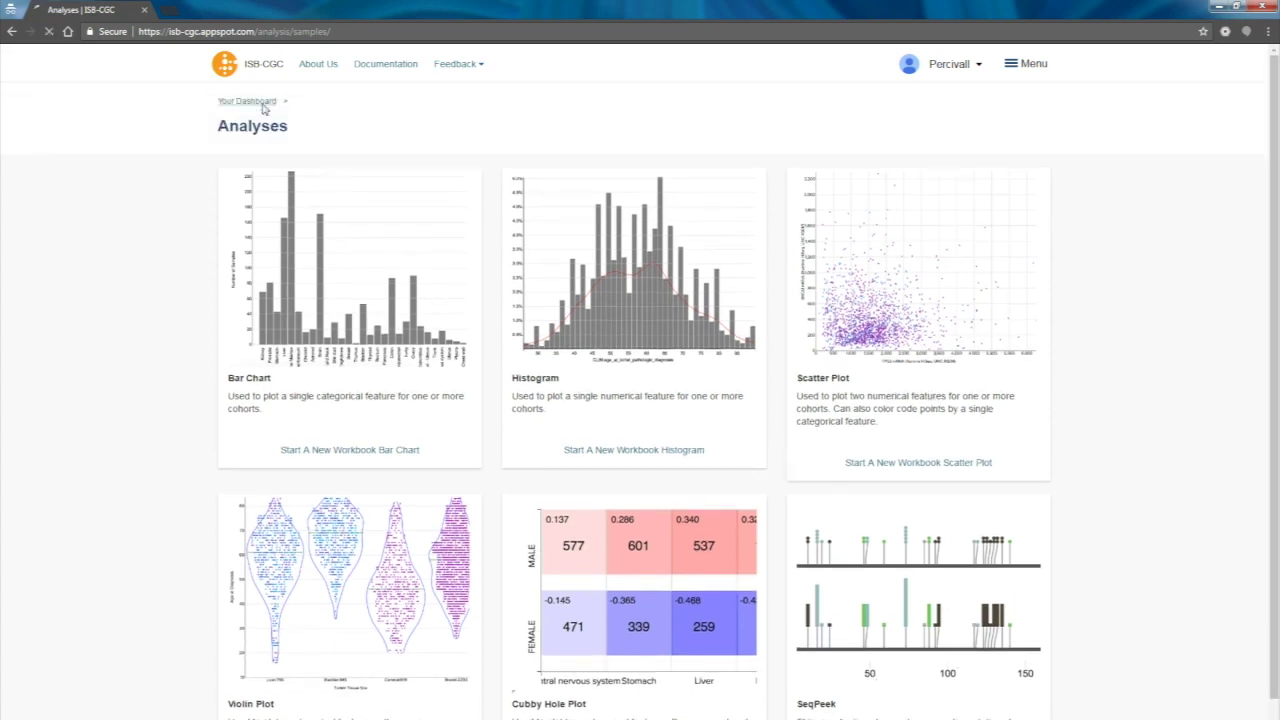
{"action": "left_click", "coordinate": [268, 216]}
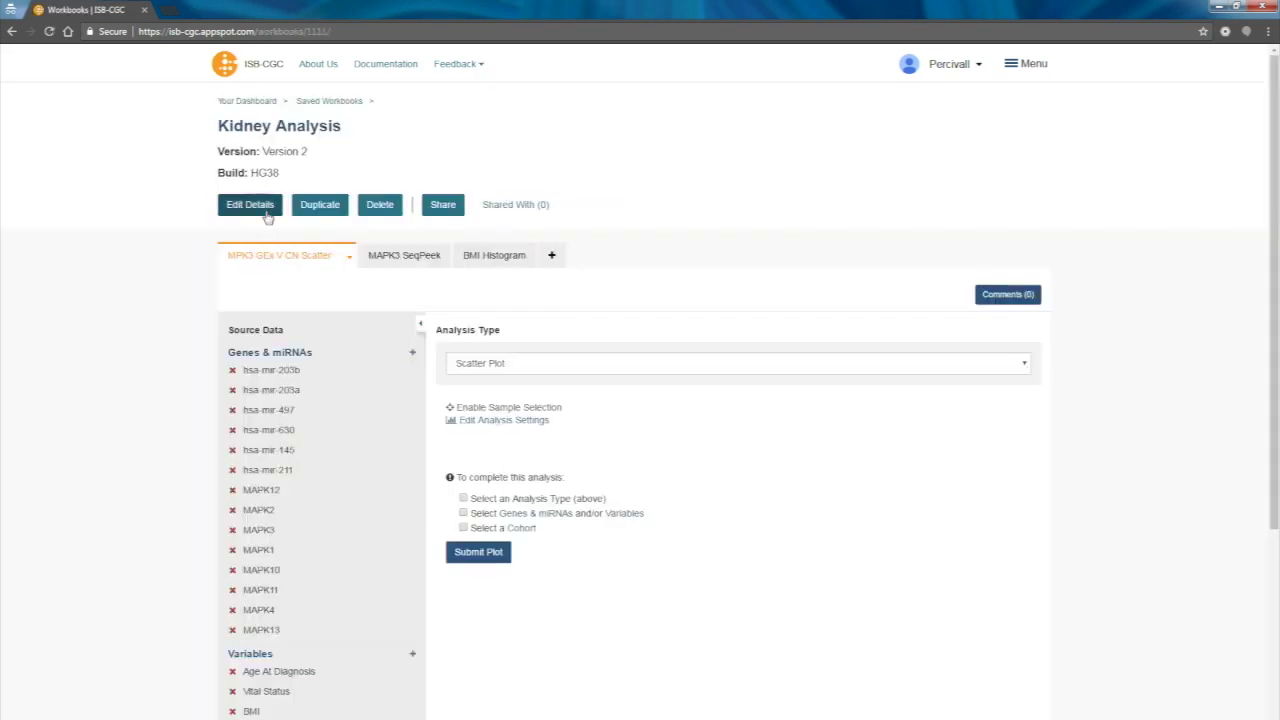
{"action": "scroll", "coordinate": [145, 369], "scroll_direction": "down", "scroll_amount": 1}
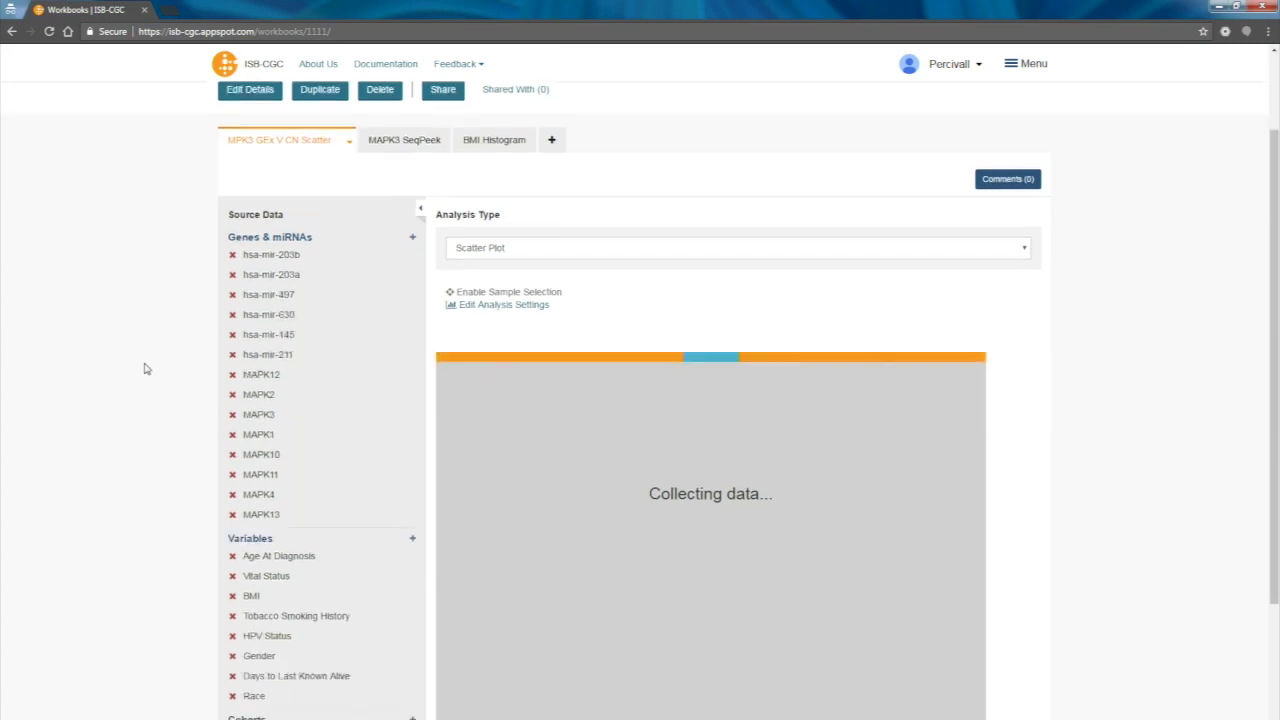
{"action": "left_click", "coordinate": [590, 233]}
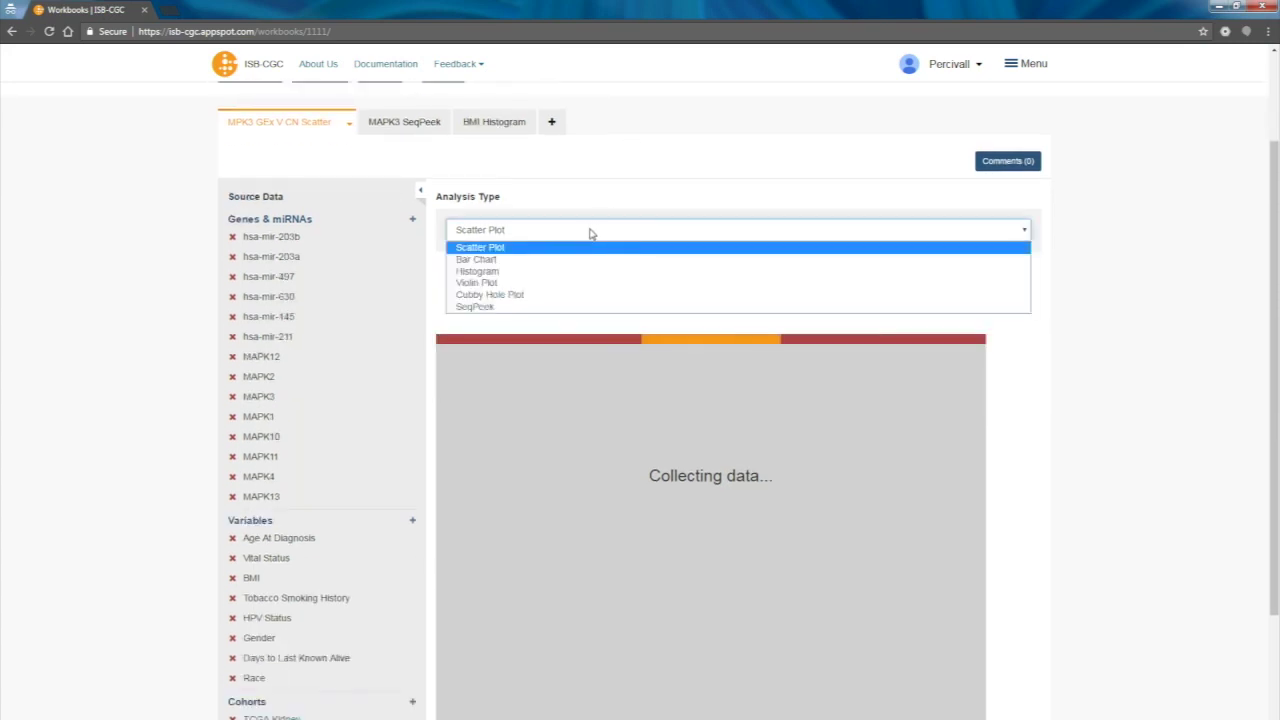
{"action": "left_click", "coordinate": [590, 233]}
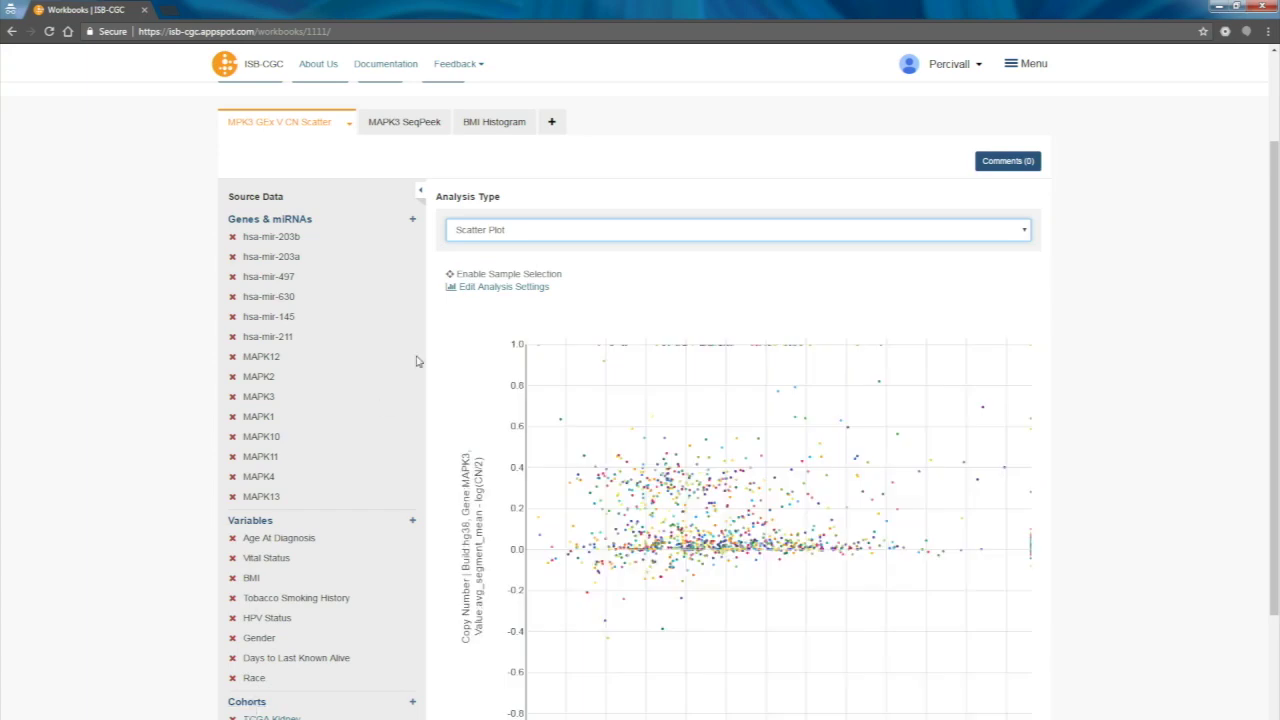
{"action": "left_click", "coordinate": [491, 287]}
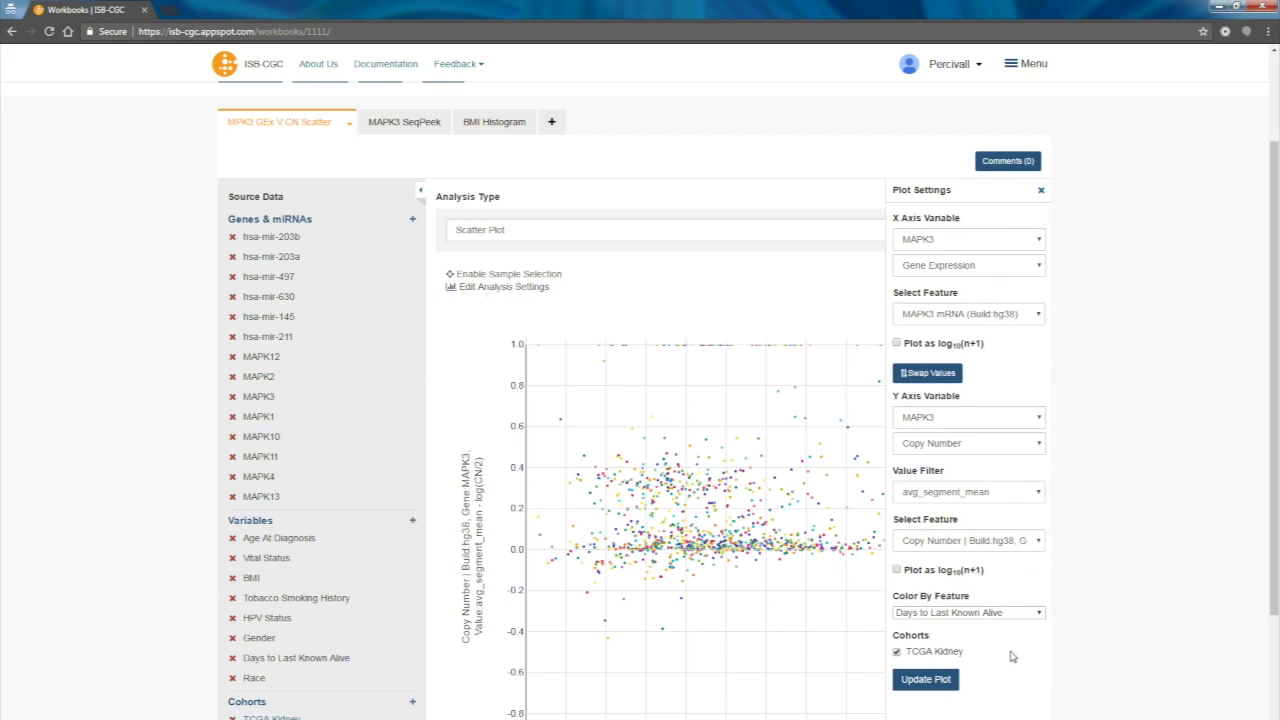
{"action": "left_click", "coordinate": [1041, 190]}
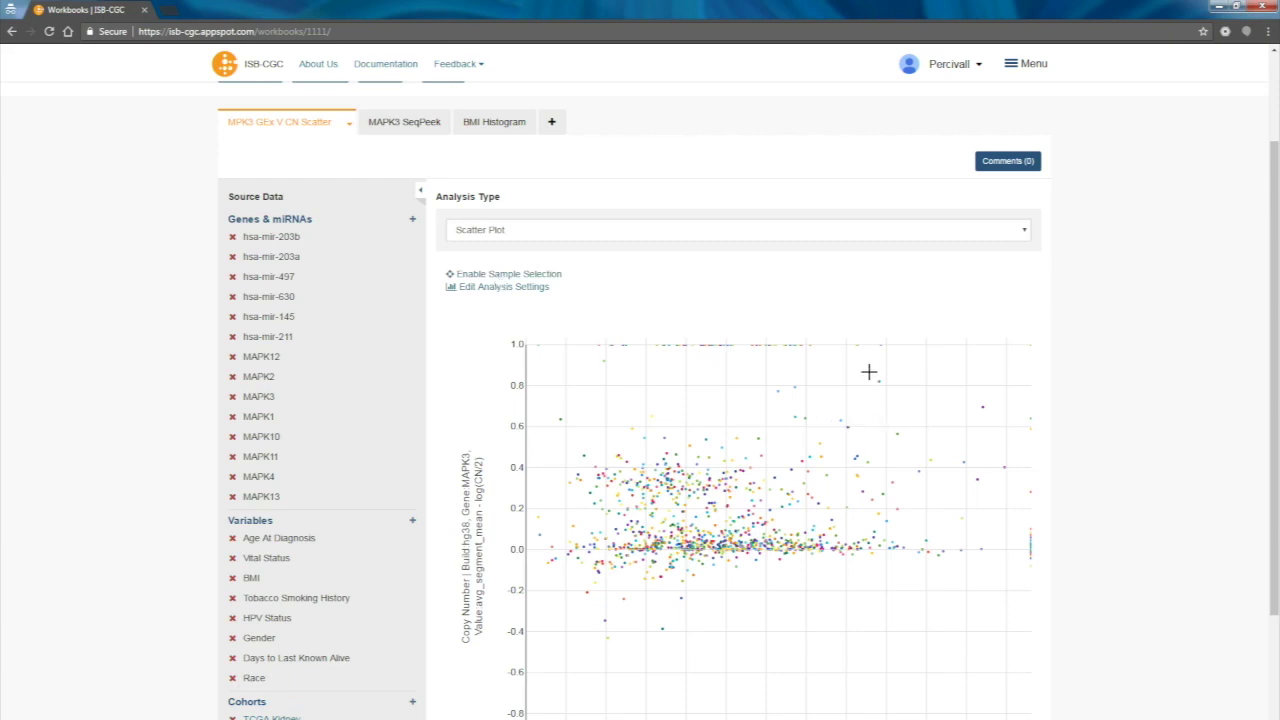
Step: Select a rectangular group of samples in the scatter plot's sparse upper-right area and save it as "Graph Cohort"
{"action": "left_click_drag", "start_coordinate": [874, 368], "coordinate": [990, 505]}
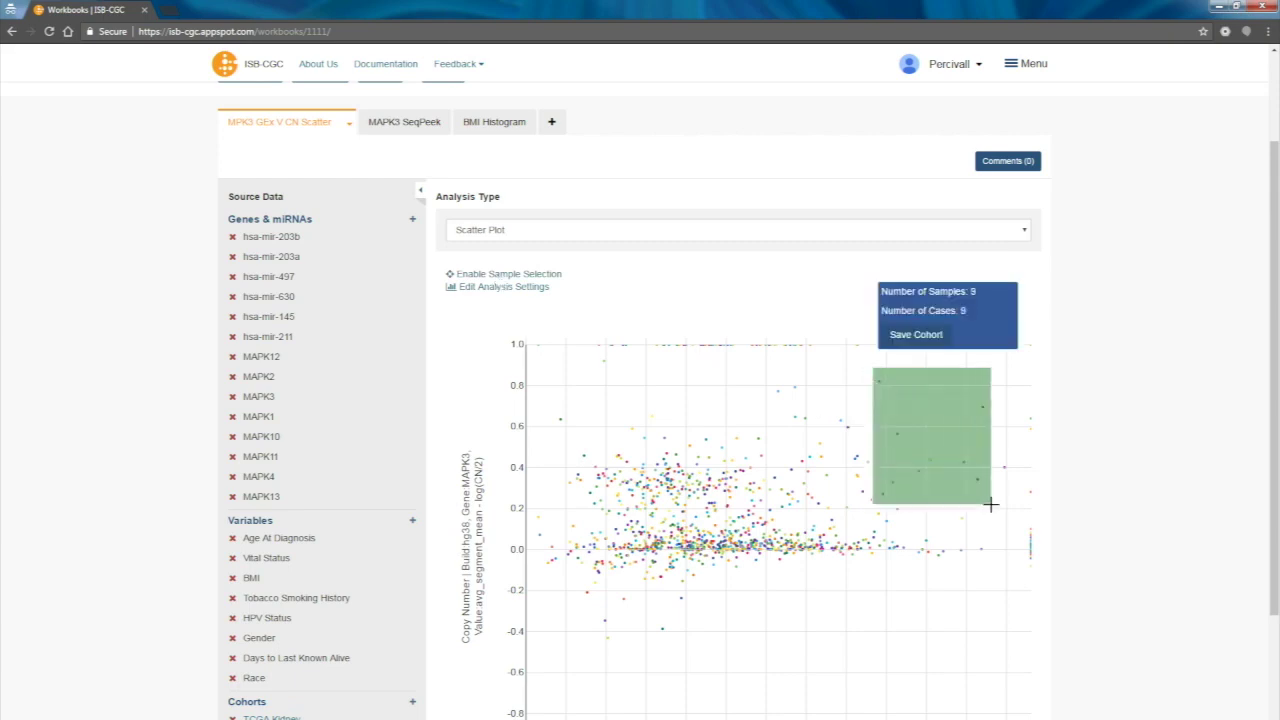
{"action": "left_click", "coordinate": [916, 336]}
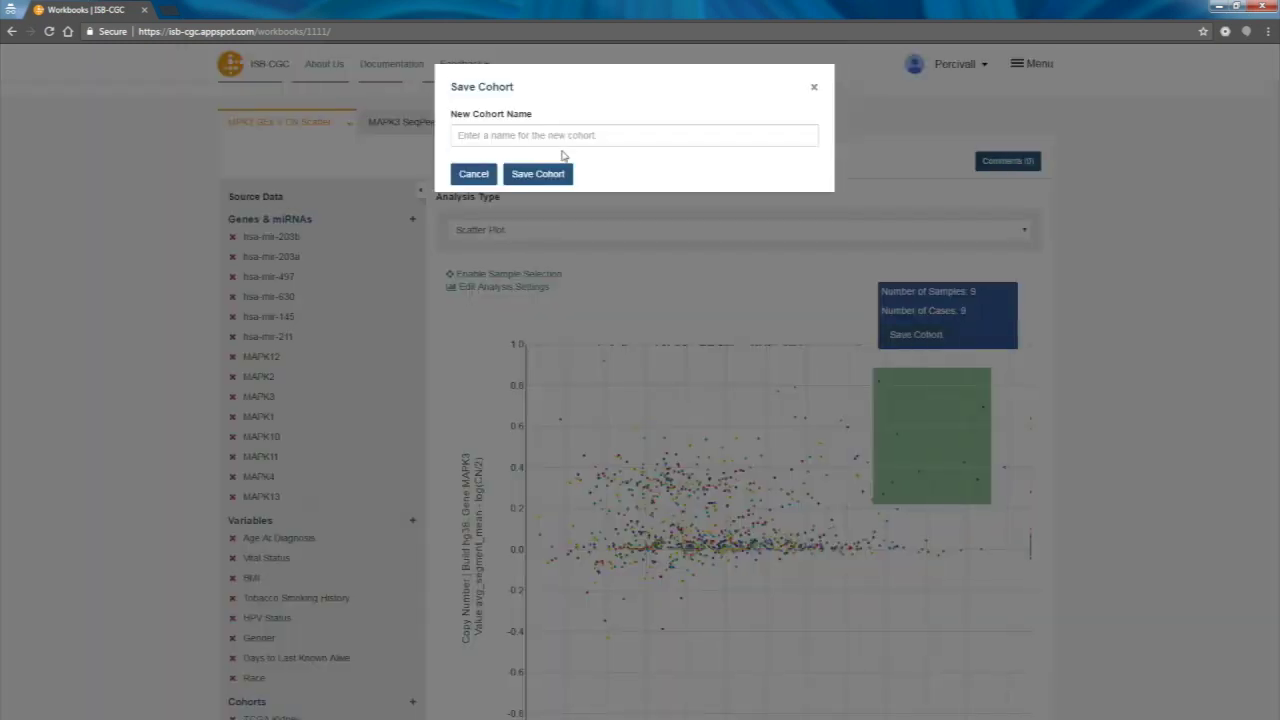
{"action": "left_click", "coordinate": [492, 138]}
{"action": "type", "text": "Graph"}
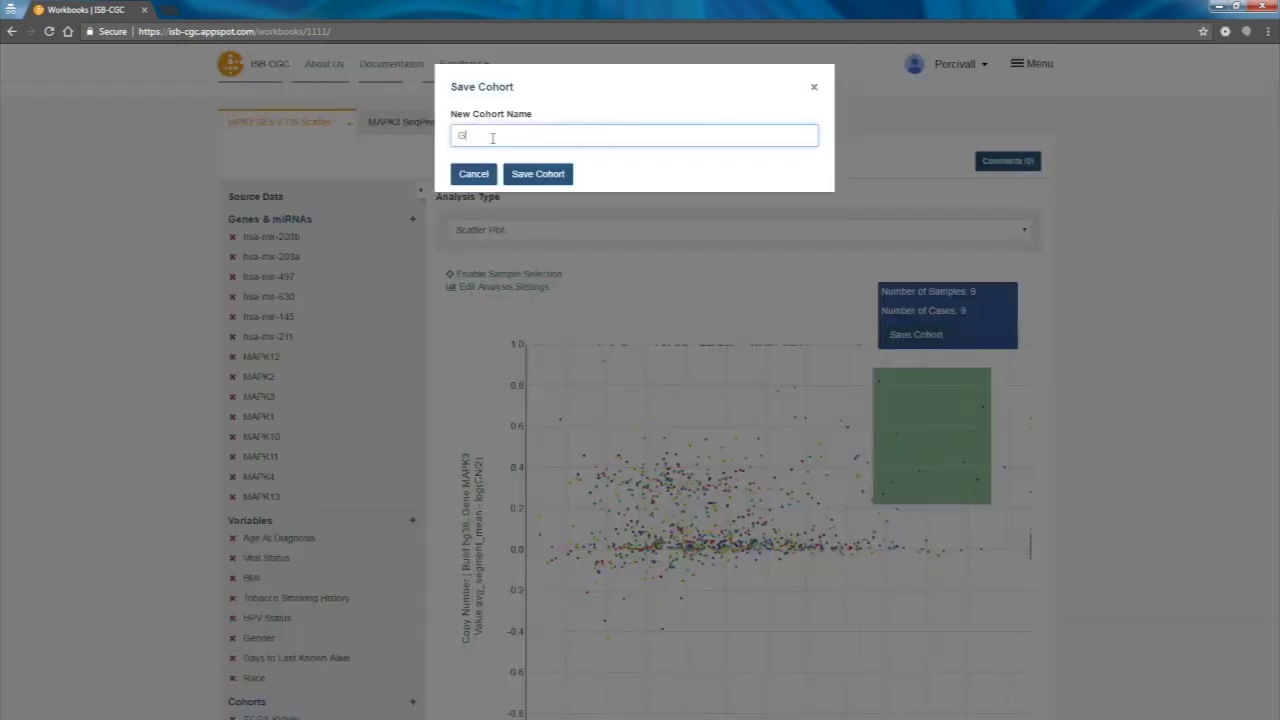
{"action": "type", "text": " Cohort"}
{"action": "left_click", "coordinate": [555, 175]}
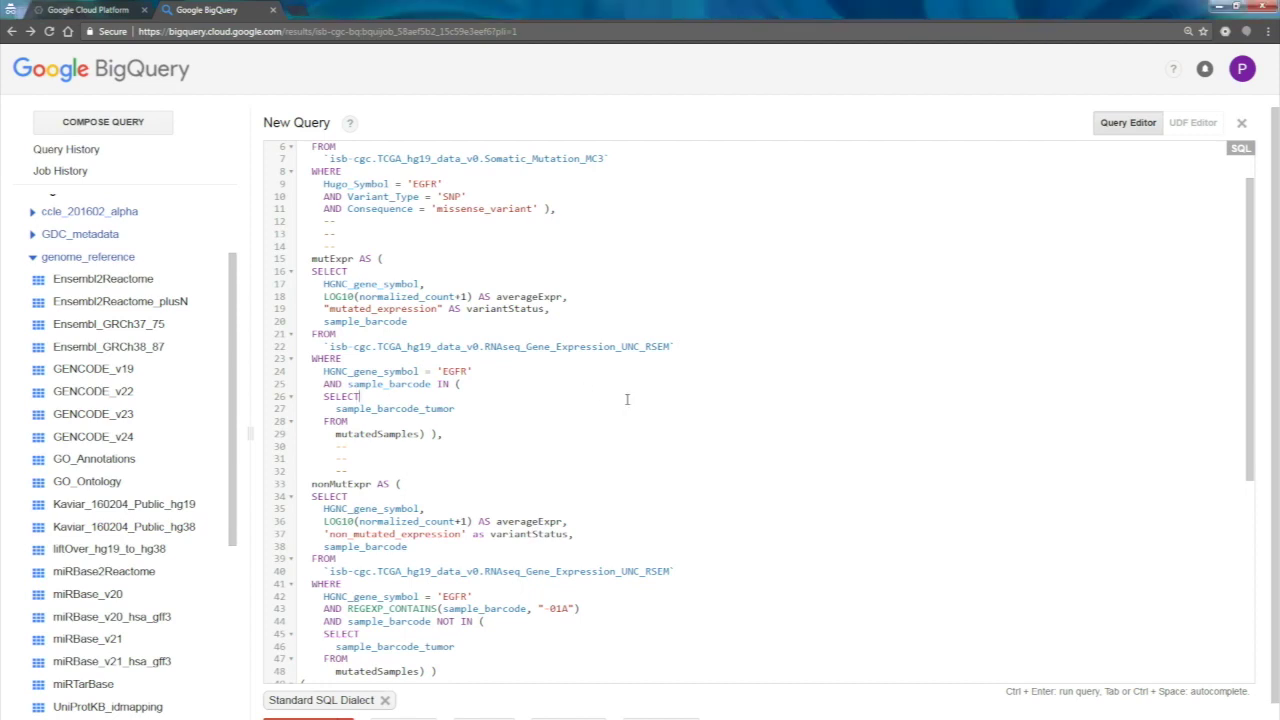
Step: Read through the SQL query comparing EGFR expression in mutated and non-mutated samples
{"action": "scroll", "coordinate": [686, 420], "scroll_direction": "up", "scroll_amount": 2}
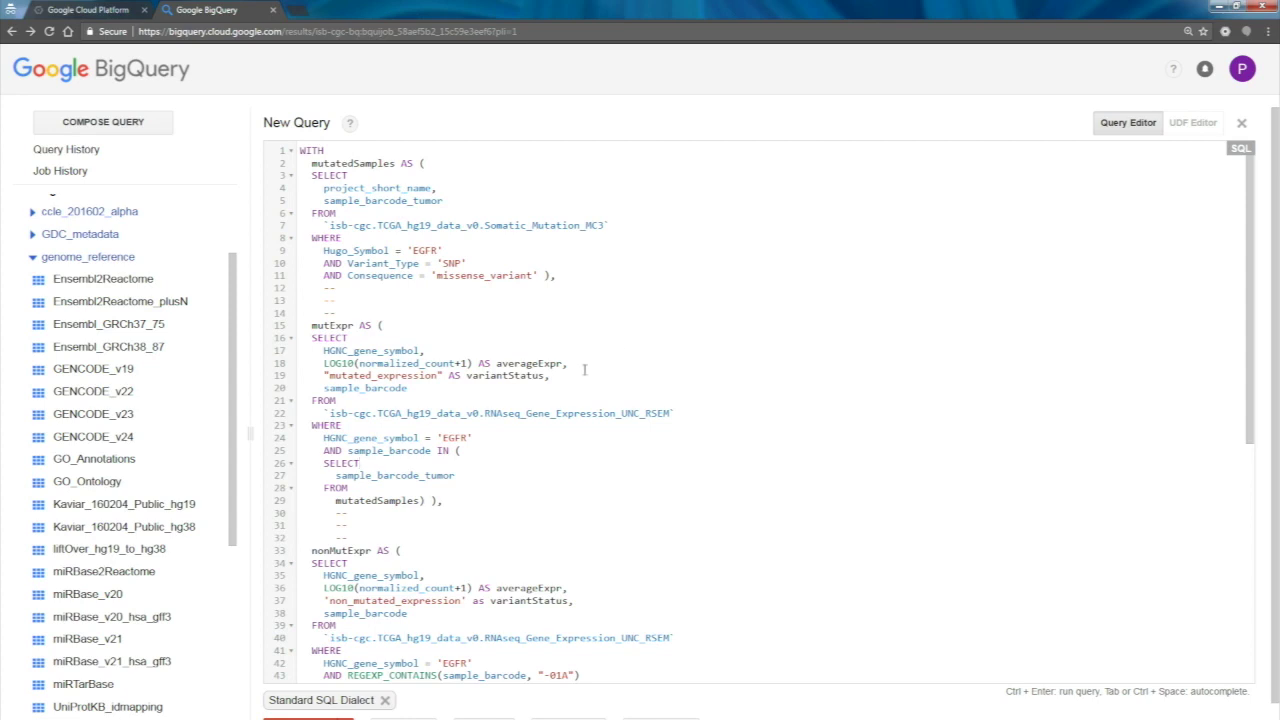
{"action": "scroll", "coordinate": [584, 370], "scroll_direction": "down", "scroll_amount": 4}
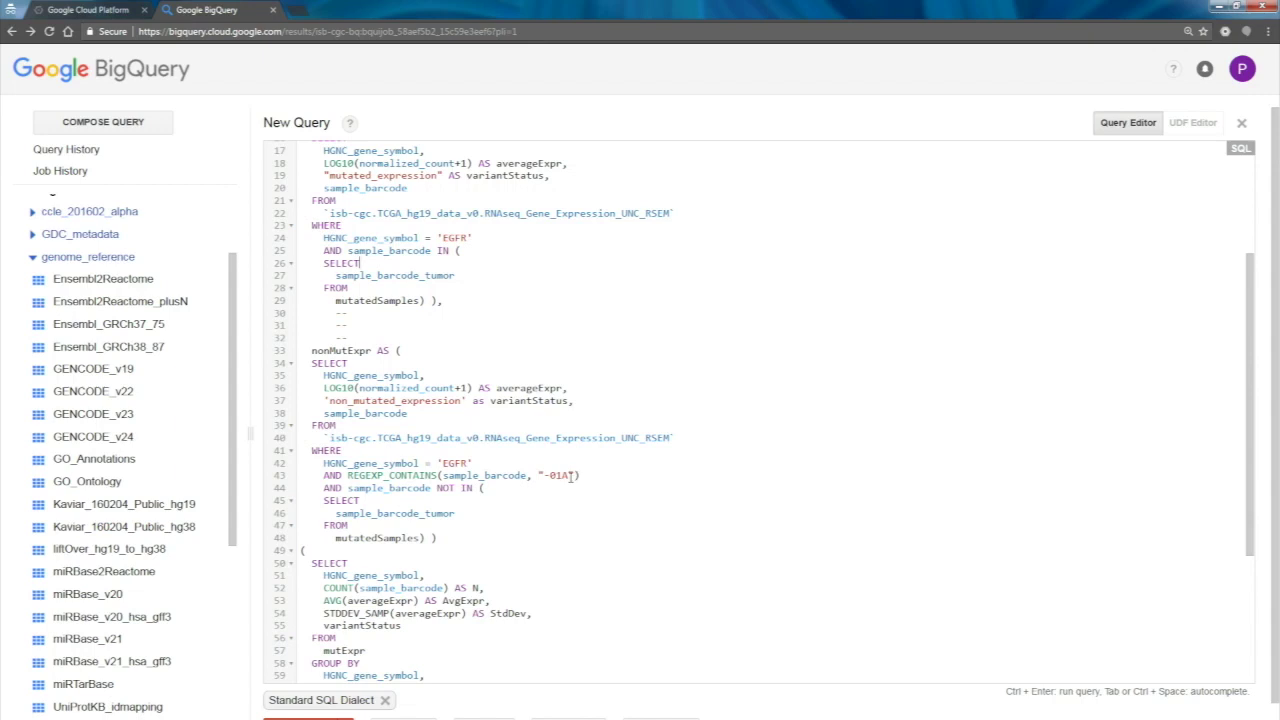
{"action": "scroll", "coordinate": [658, 483], "scroll_direction": "down", "scroll_amount": 5}
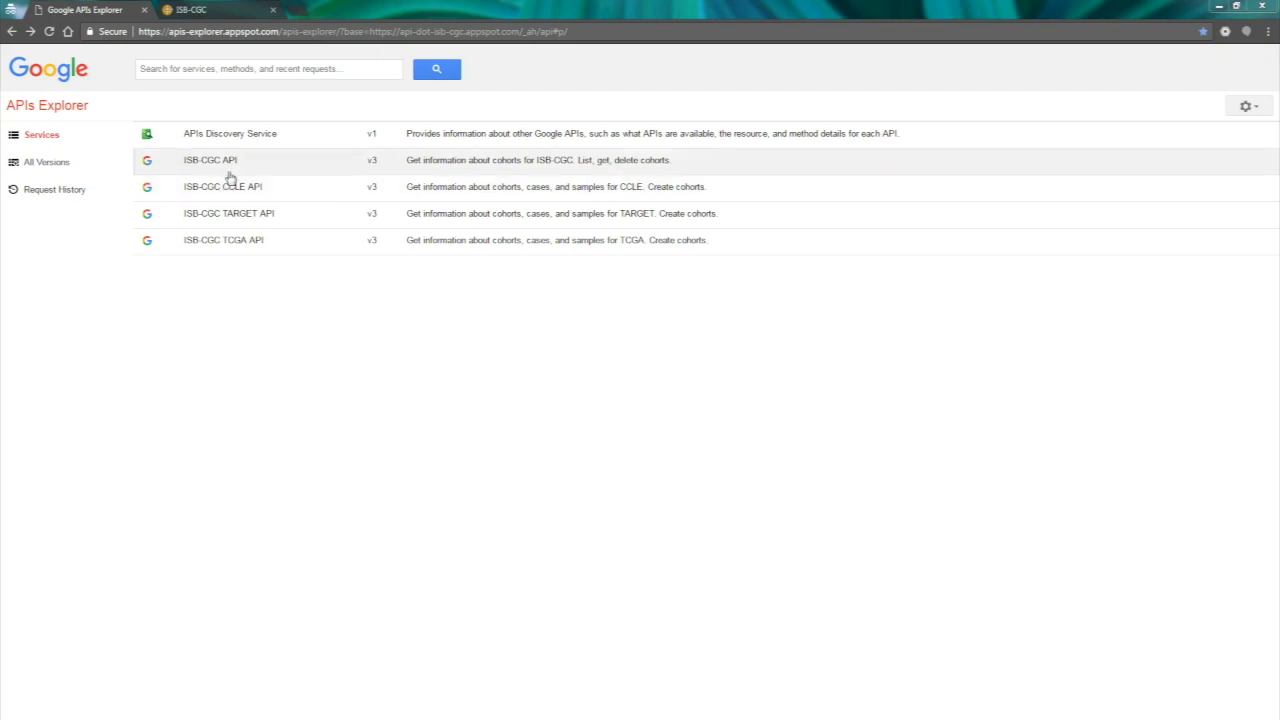
Step: Open the method list of the ISB-CGC TCGA API v3
{"action": "left_click", "coordinate": [248, 246]}
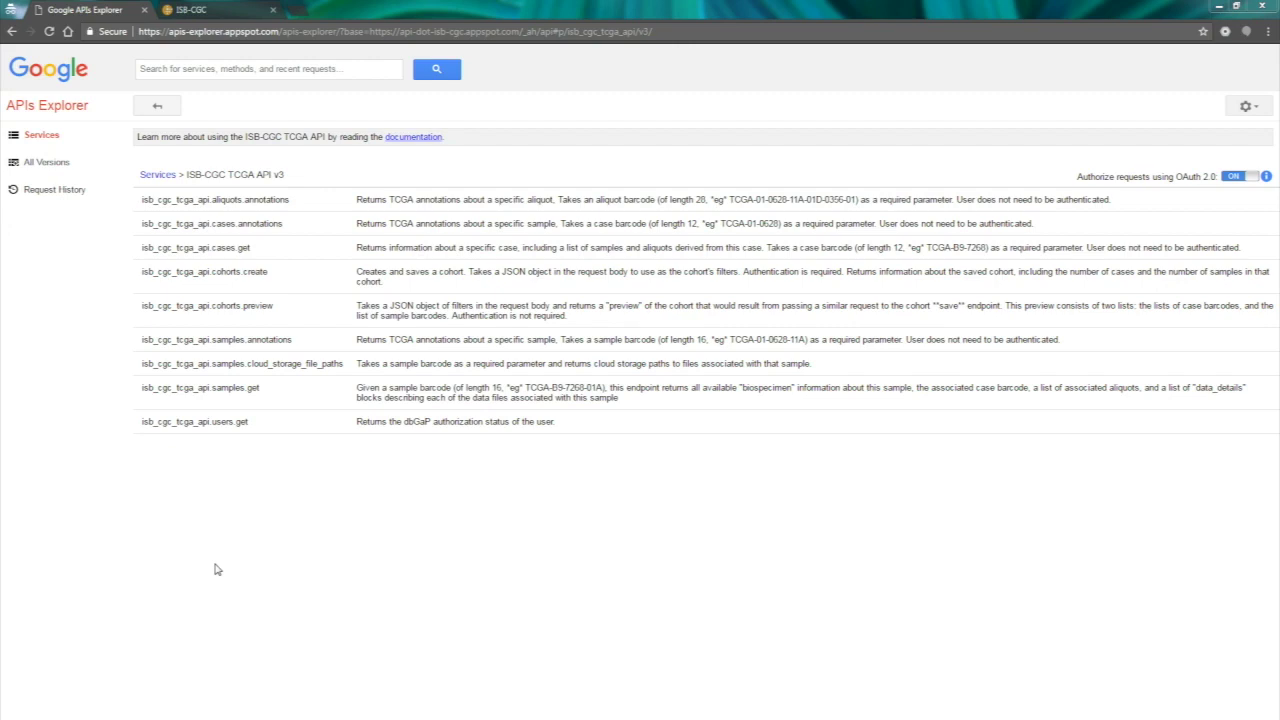
Step: Run the isb_cgc_tcga_api.samples.get method for sample barcode TCGA-KN-8424-01A and look through the full response
{"action": "left_click", "coordinate": [189, 394]}
{"action": "left_click", "coordinate": [461, 208]}
{"action": "type", "text": "TCGA-KN-8424-01A"}
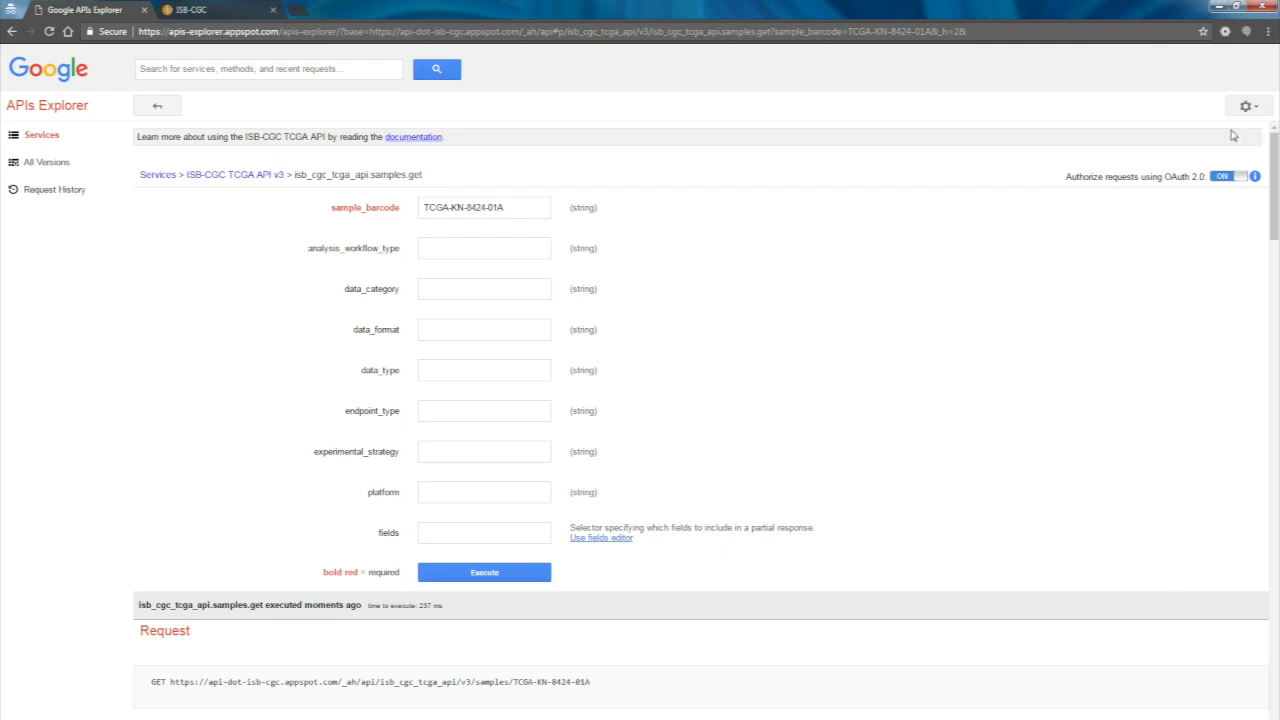
{"action": "scroll", "coordinate": [1270, 379], "scroll_direction": "down", "scroll_amount": 1}
{"action": "scroll", "coordinate": [1270, 379], "scroll_direction": "down", "scroll_amount": 20}
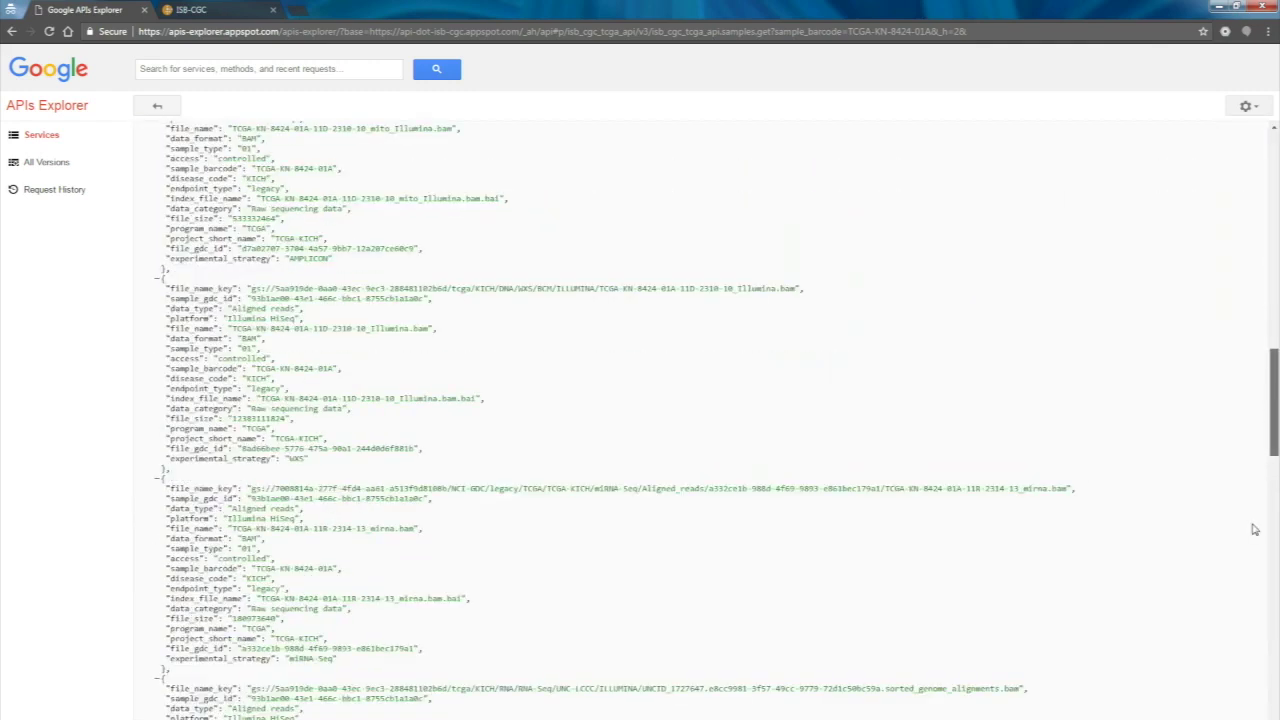
{"action": "scroll", "coordinate": [1249, 549], "scroll_direction": "up", "scroll_amount": 20}
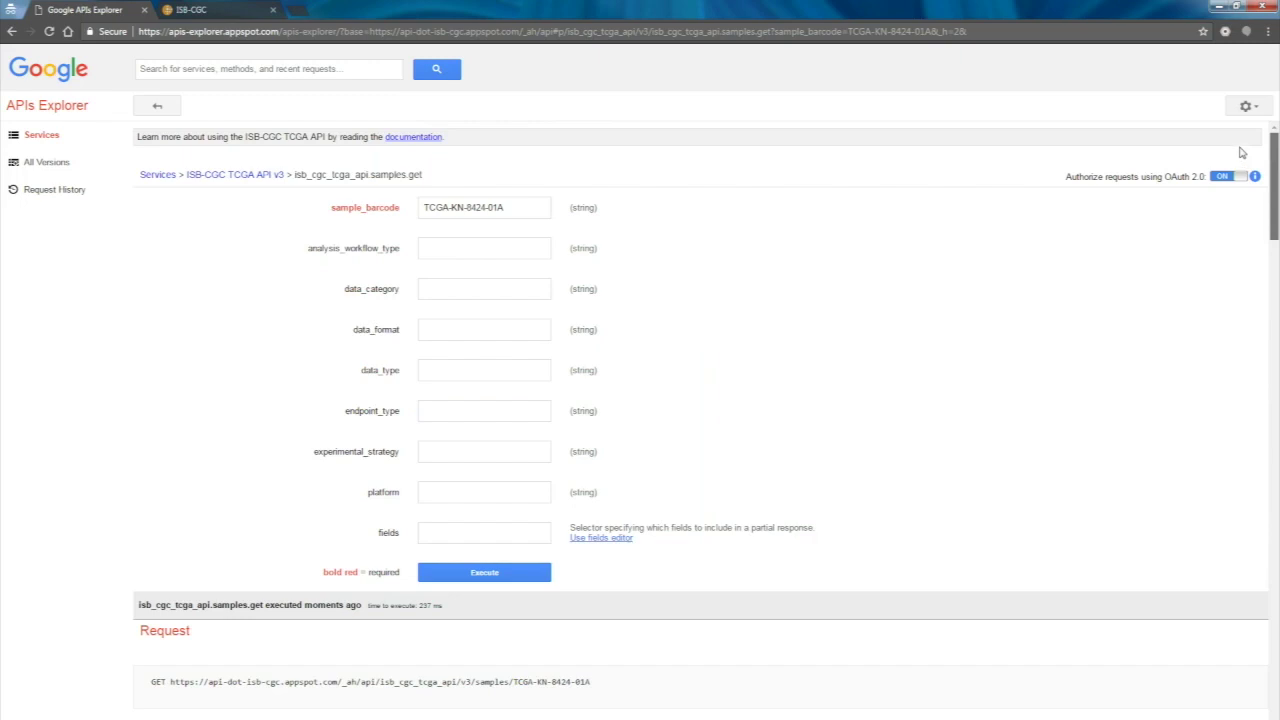
Step: Limit the response fields to aliquots, case, and the file_gdc_id and file_name_key entries of data_details
{"action": "left_click", "coordinate": [608, 540]}
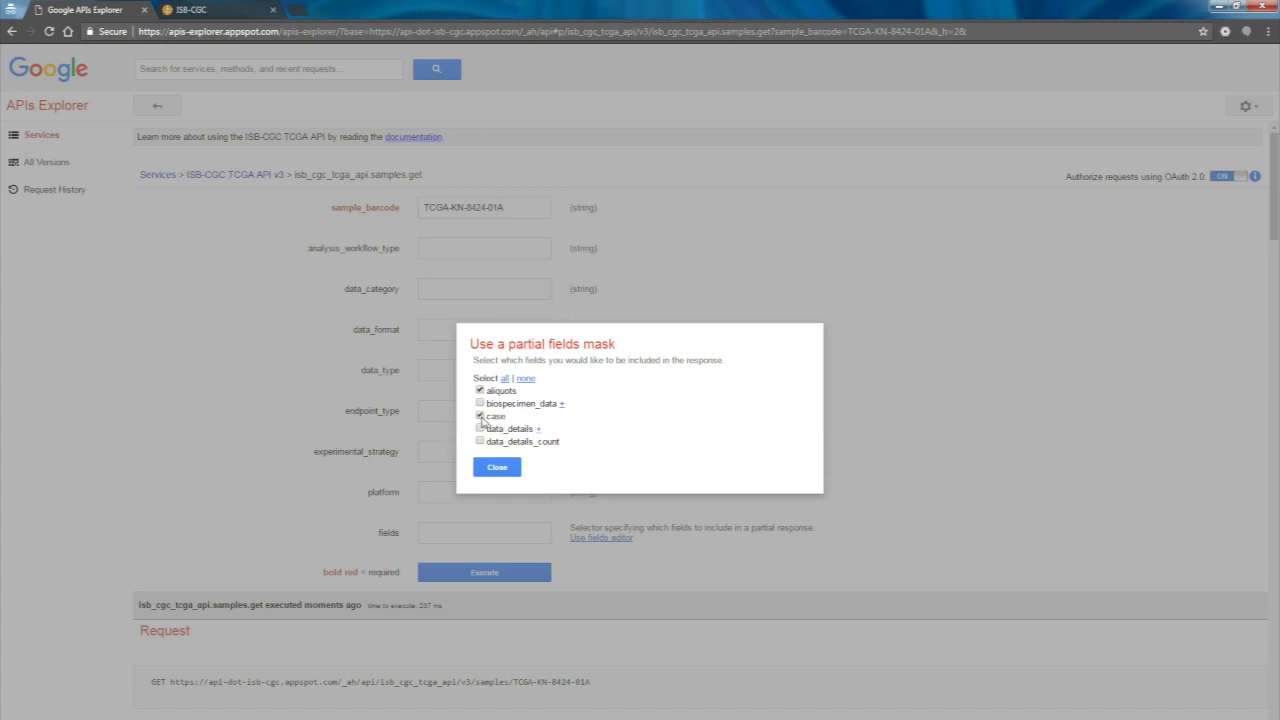
{"action": "left_click", "coordinate": [538, 428]}
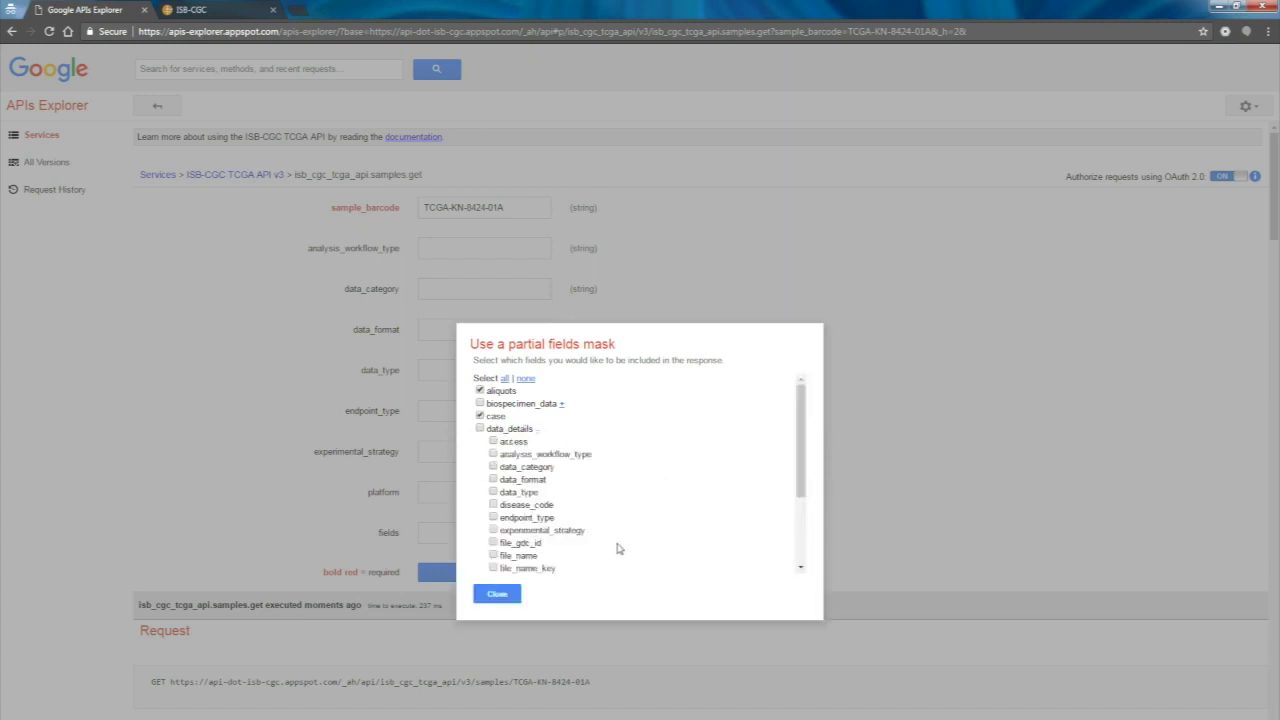
{"action": "left_click", "coordinate": [494, 543]}
{"action": "left_click", "coordinate": [497, 594]}
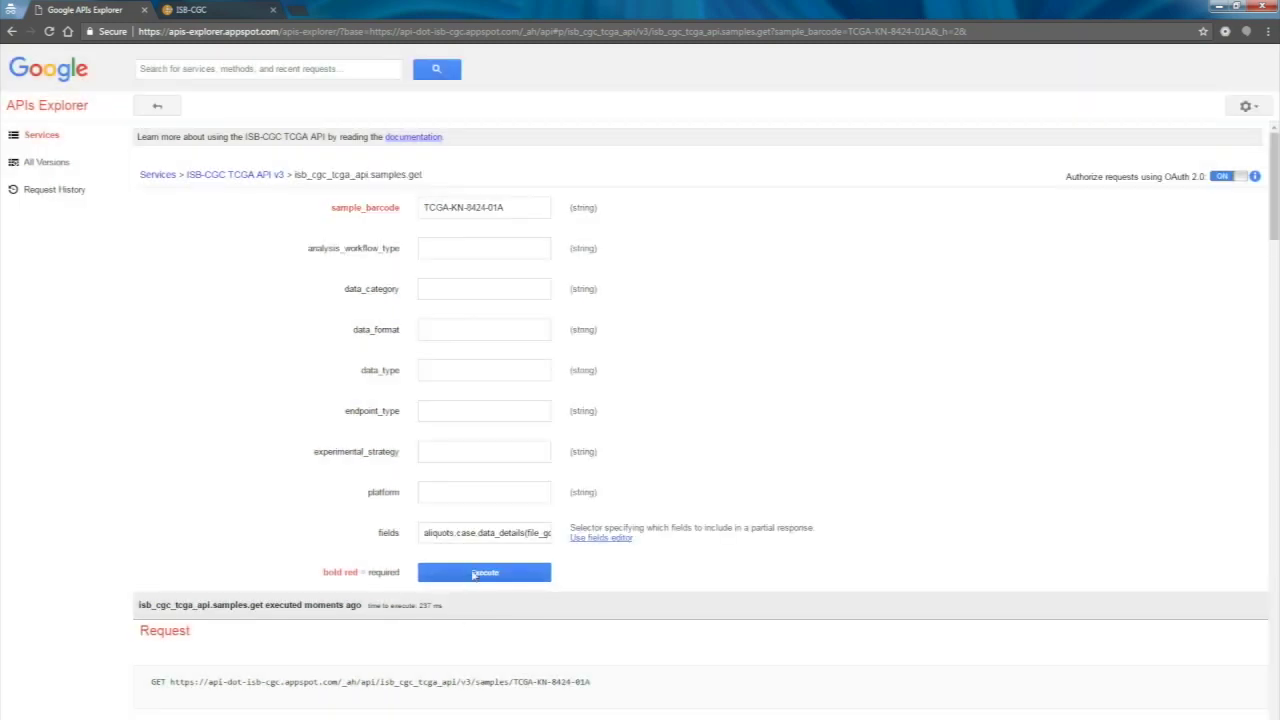
Step: Execute the samples.get request with the partial fields mask, review the response and return to the API's method list
{"action": "left_click", "coordinate": [472, 574]}
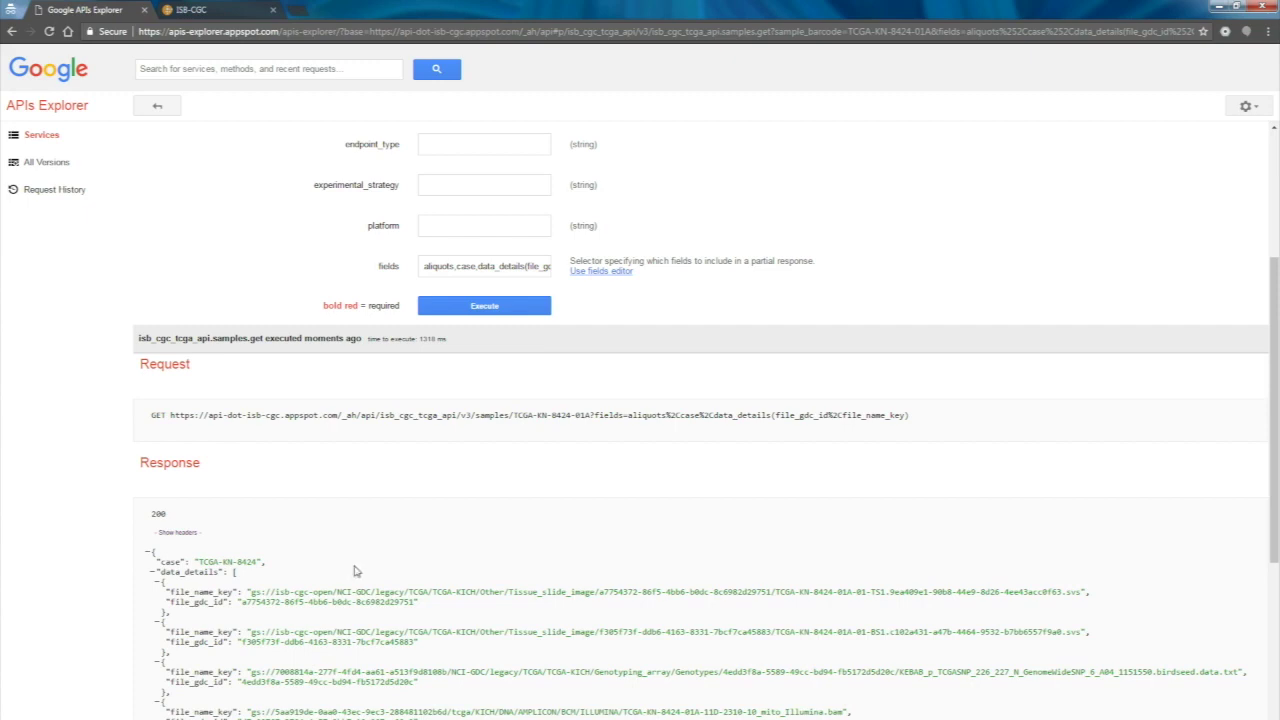
{"action": "scroll", "coordinate": [357, 566], "scroll_direction": "up", "scroll_amount": 5}
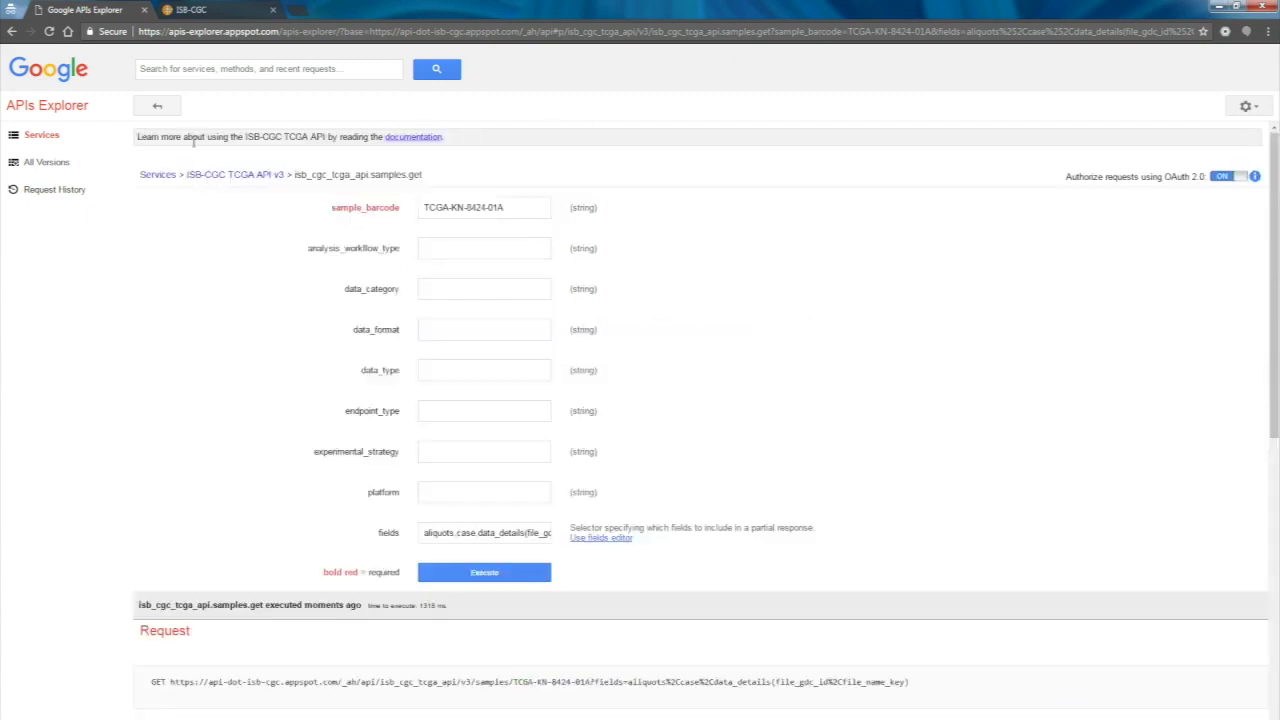
{"action": "left_click", "coordinate": [157, 105]}
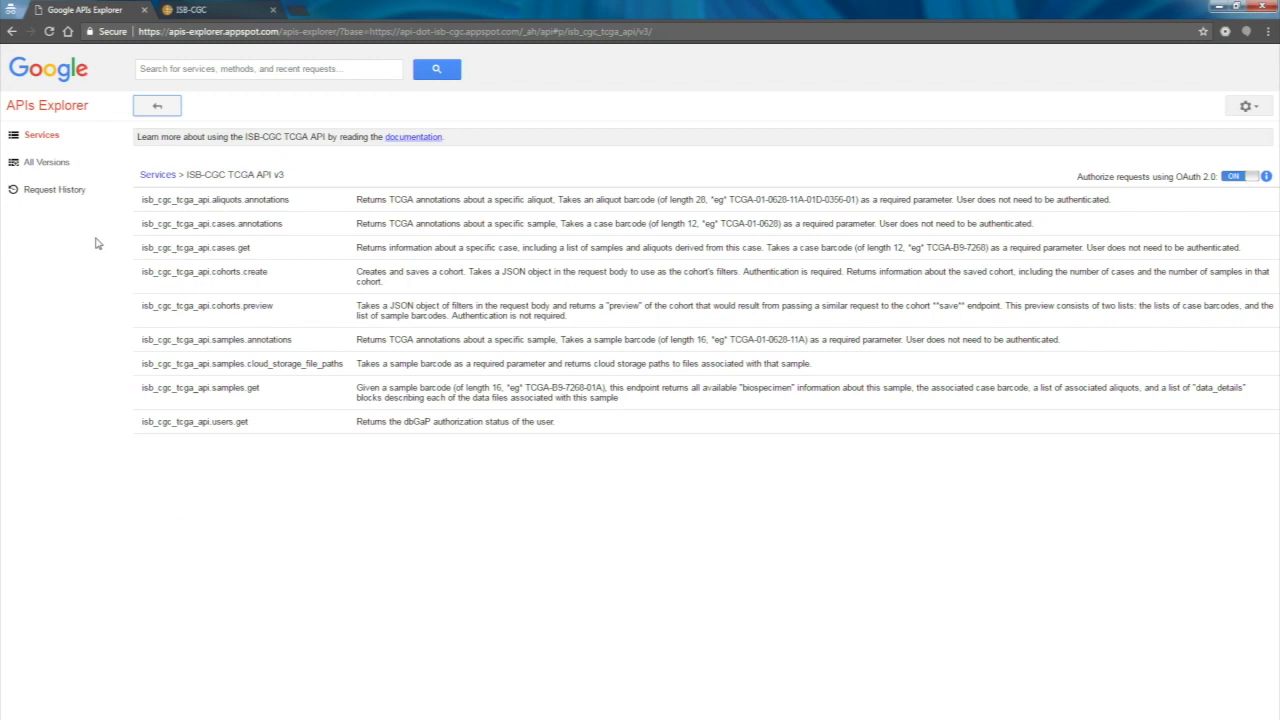